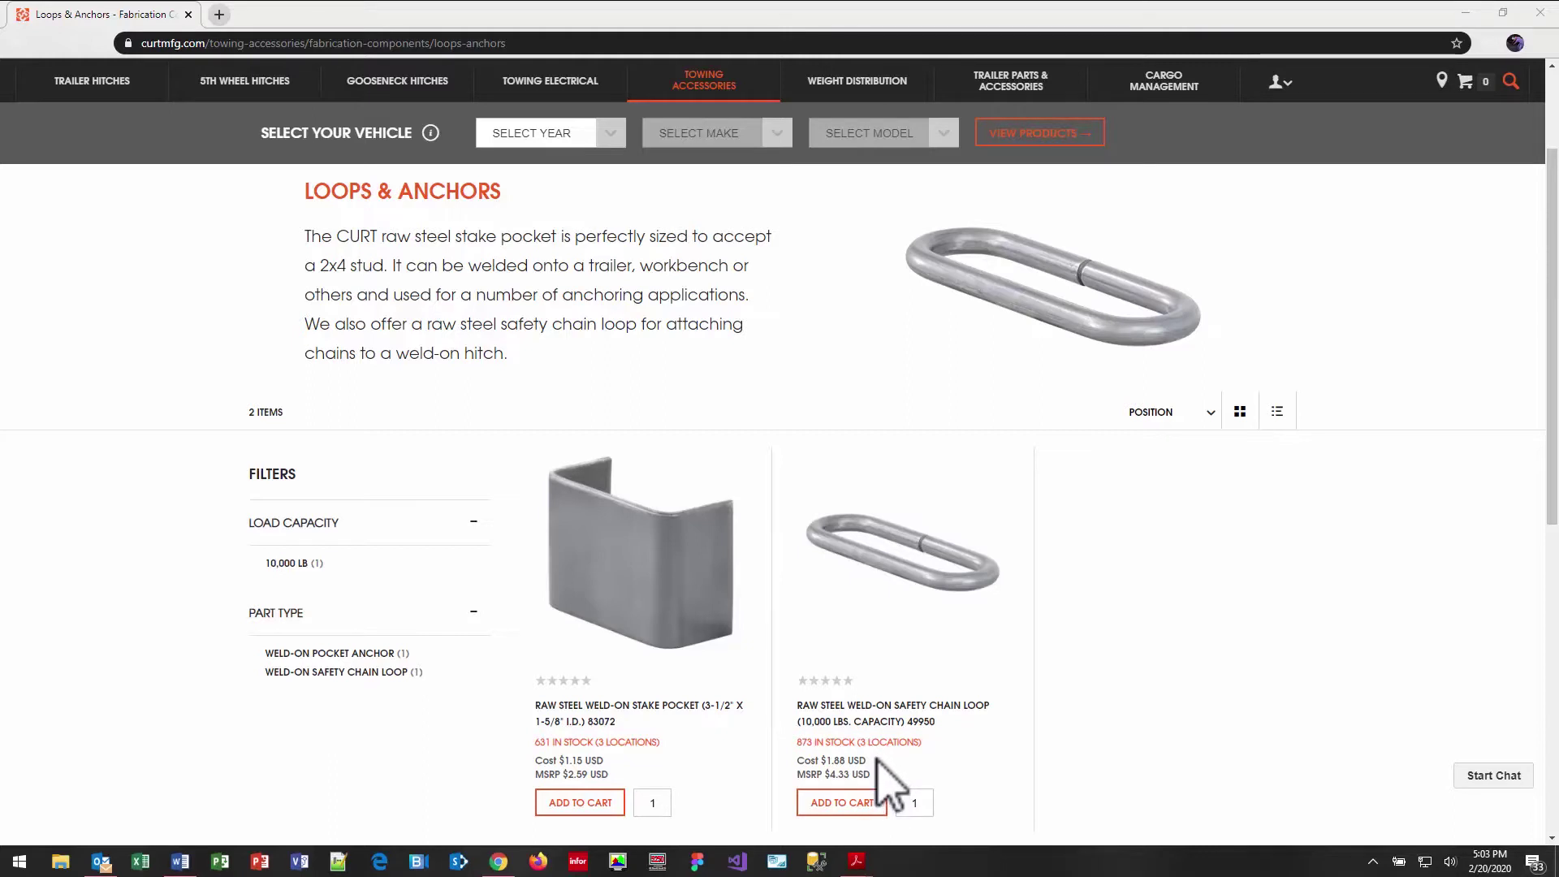
Go to the account's Retail/Jobber Pricing Toggle page
left_click(874, 802)
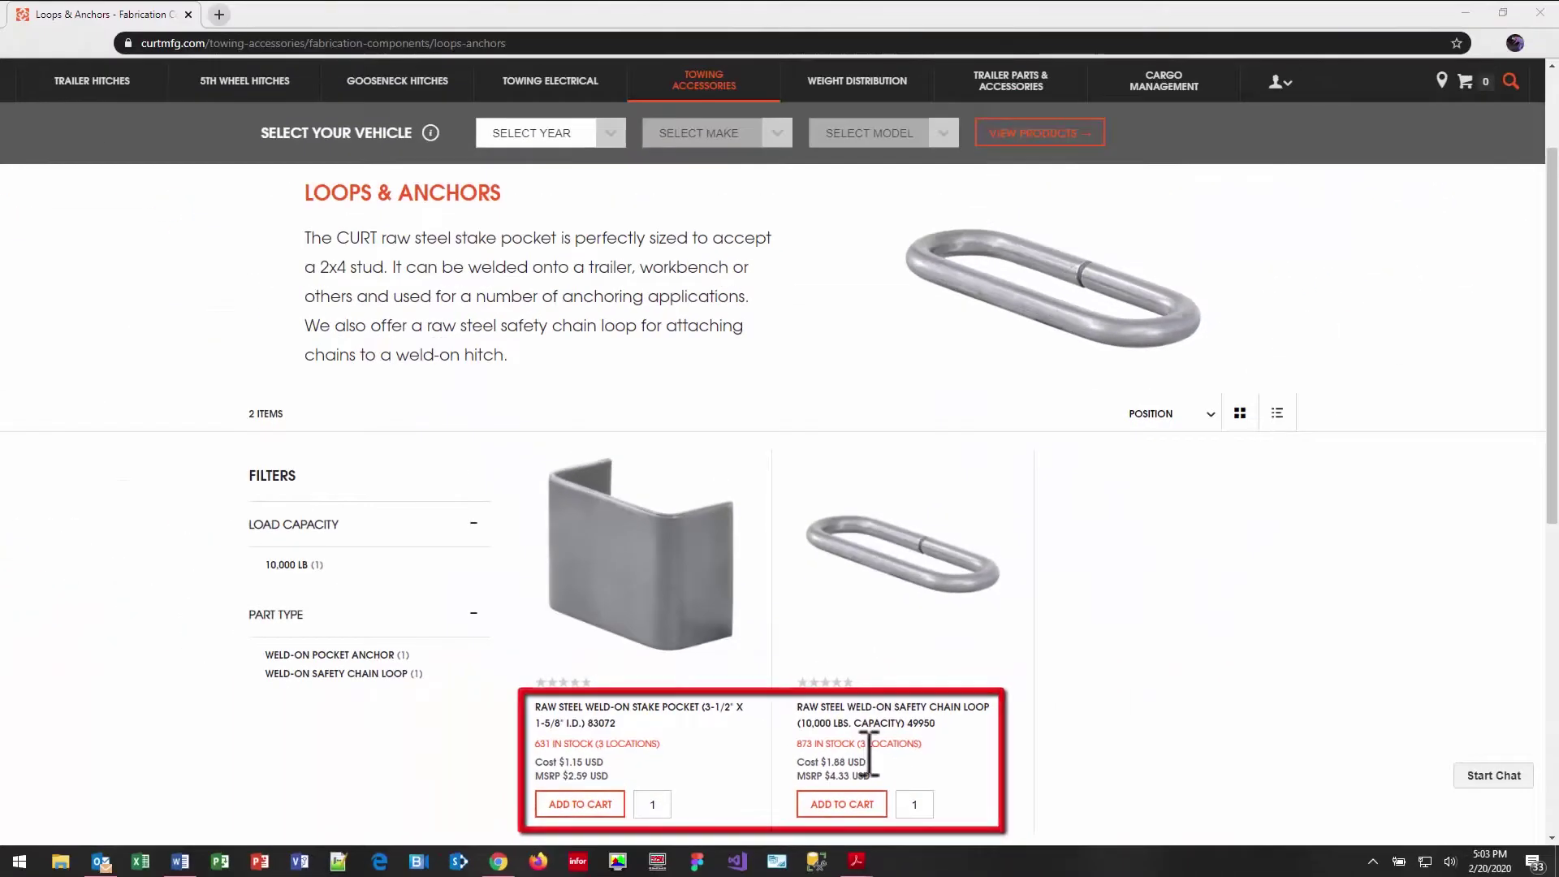
scroll(901, 731, "up", 3)
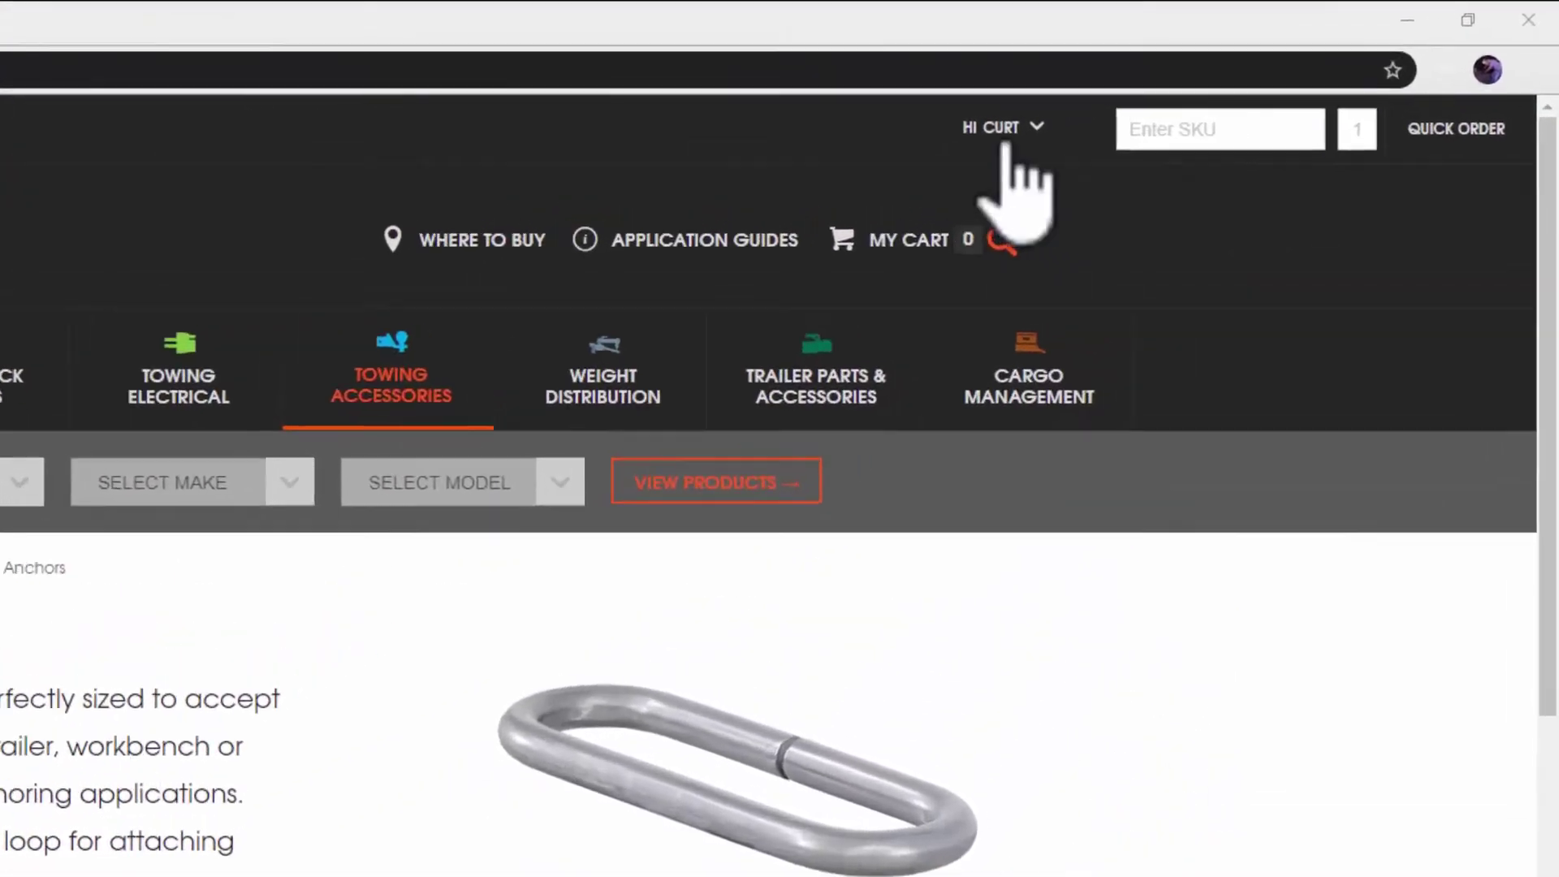
left_click(1125, 98)
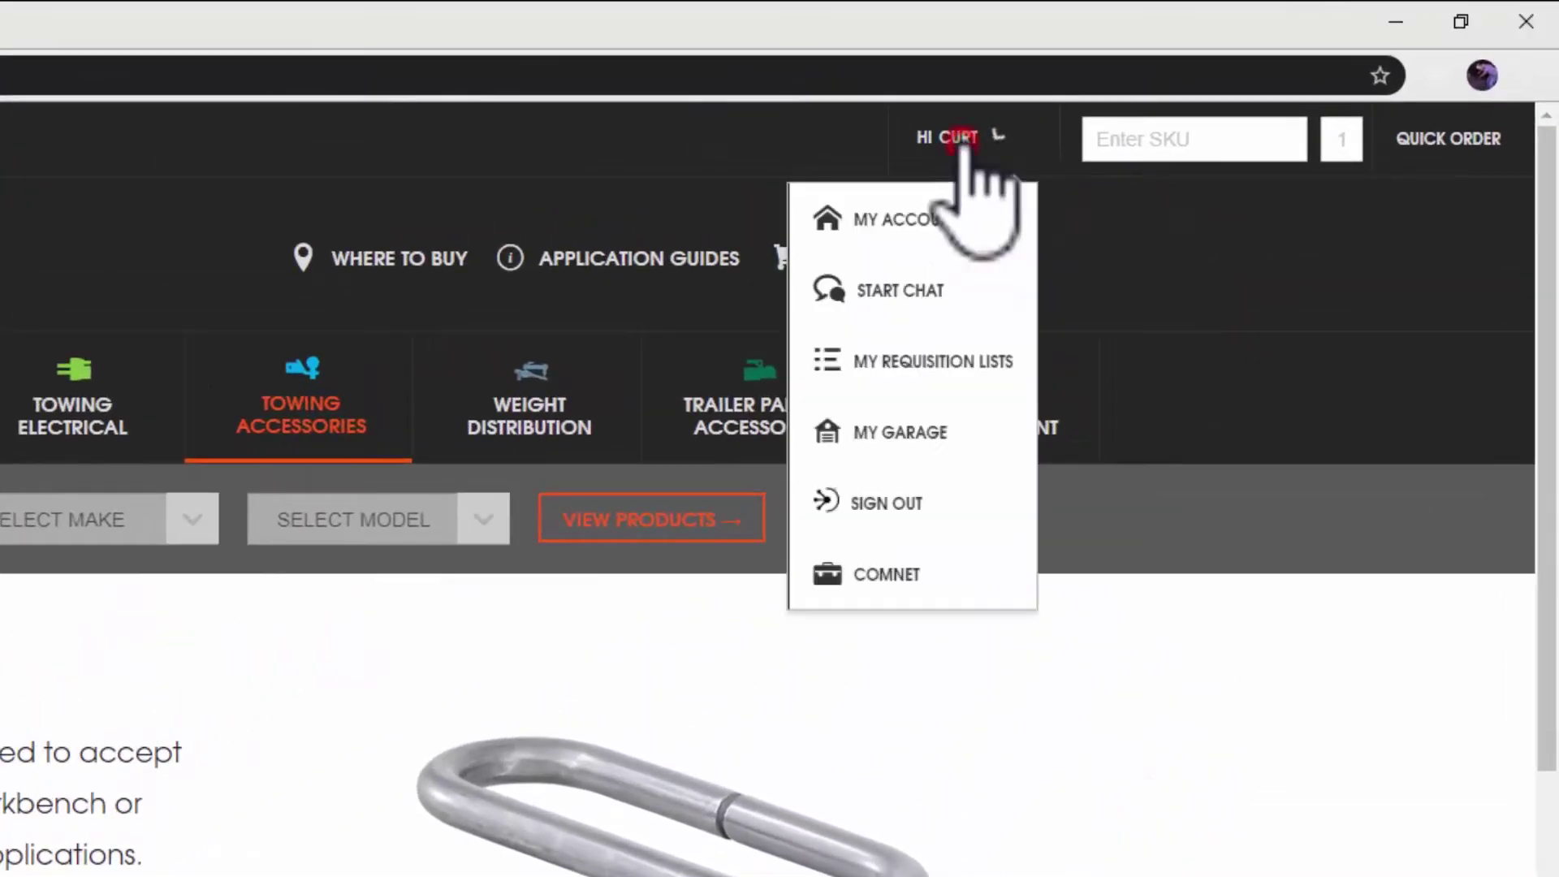
left_click(917, 226)
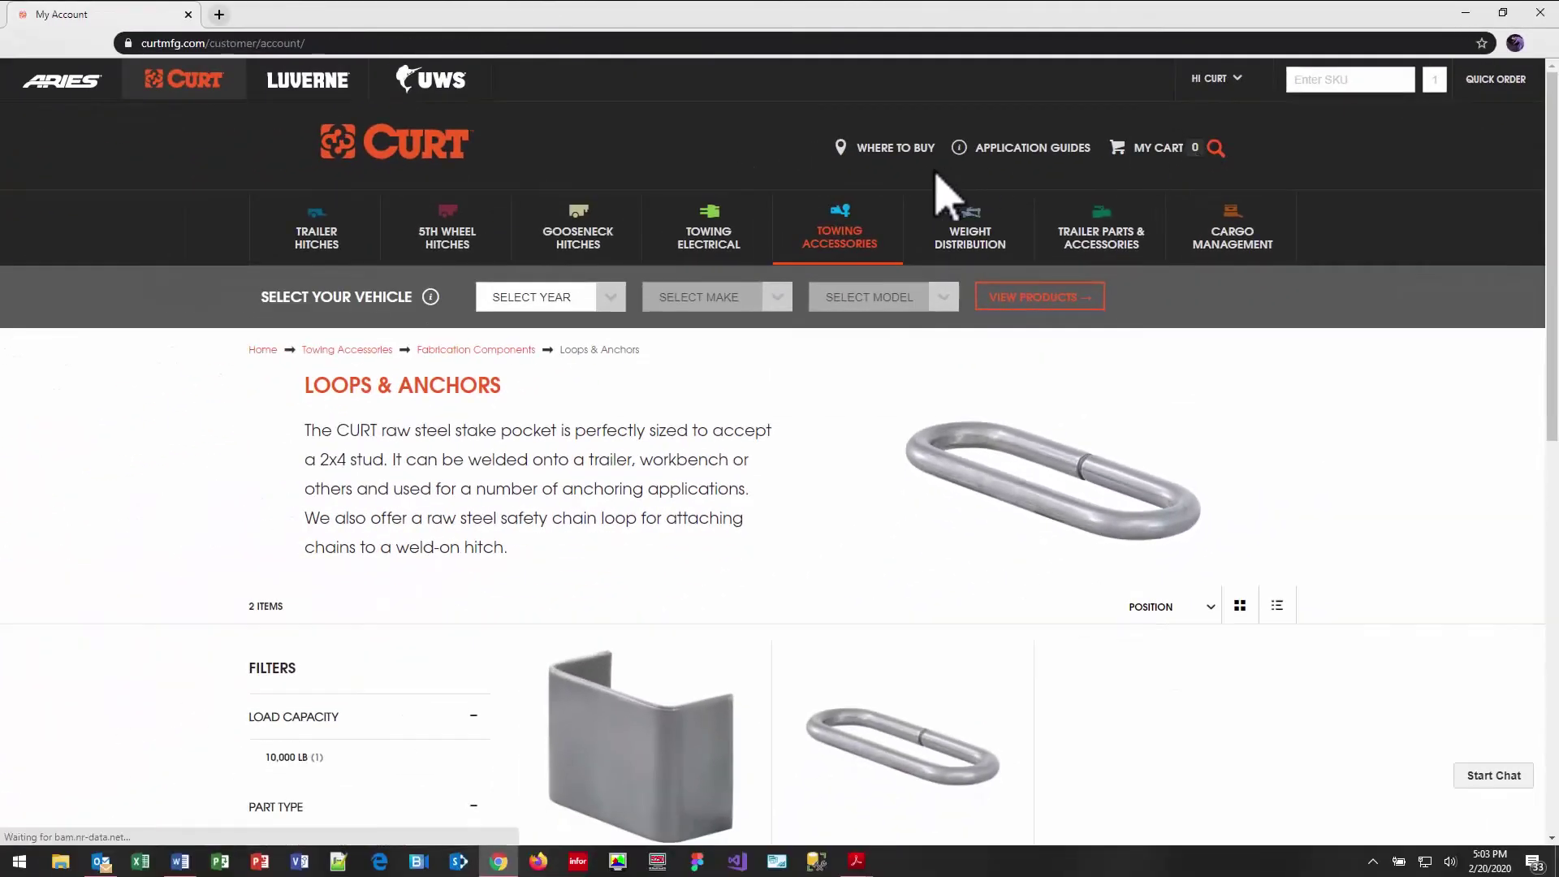
scroll(194, 670, "down", 1)
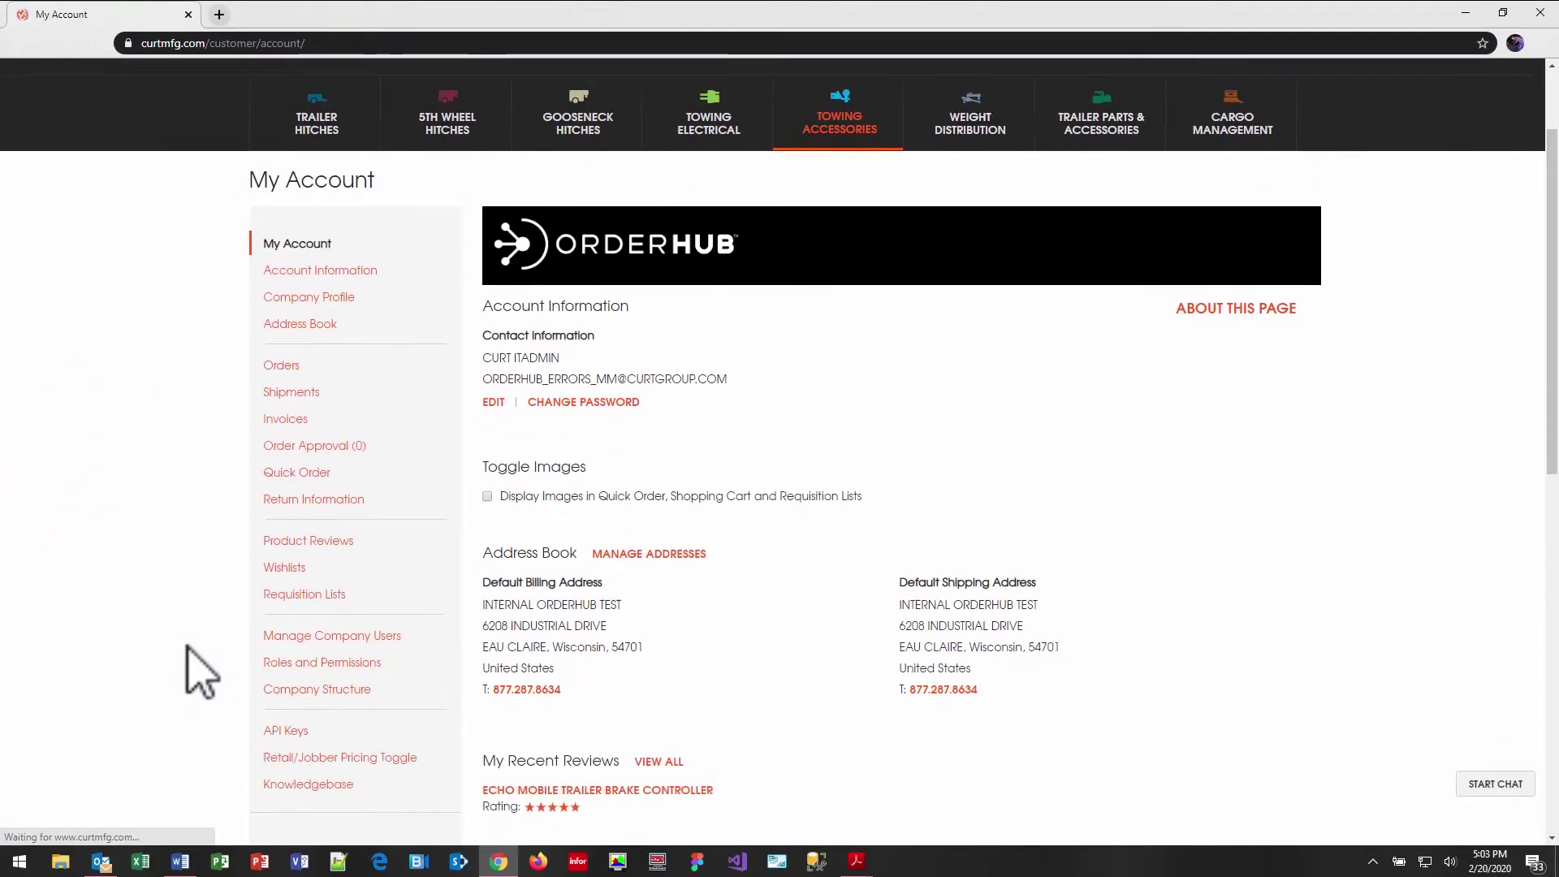
scroll(199, 673, "down", 3)
left_click(339, 467)
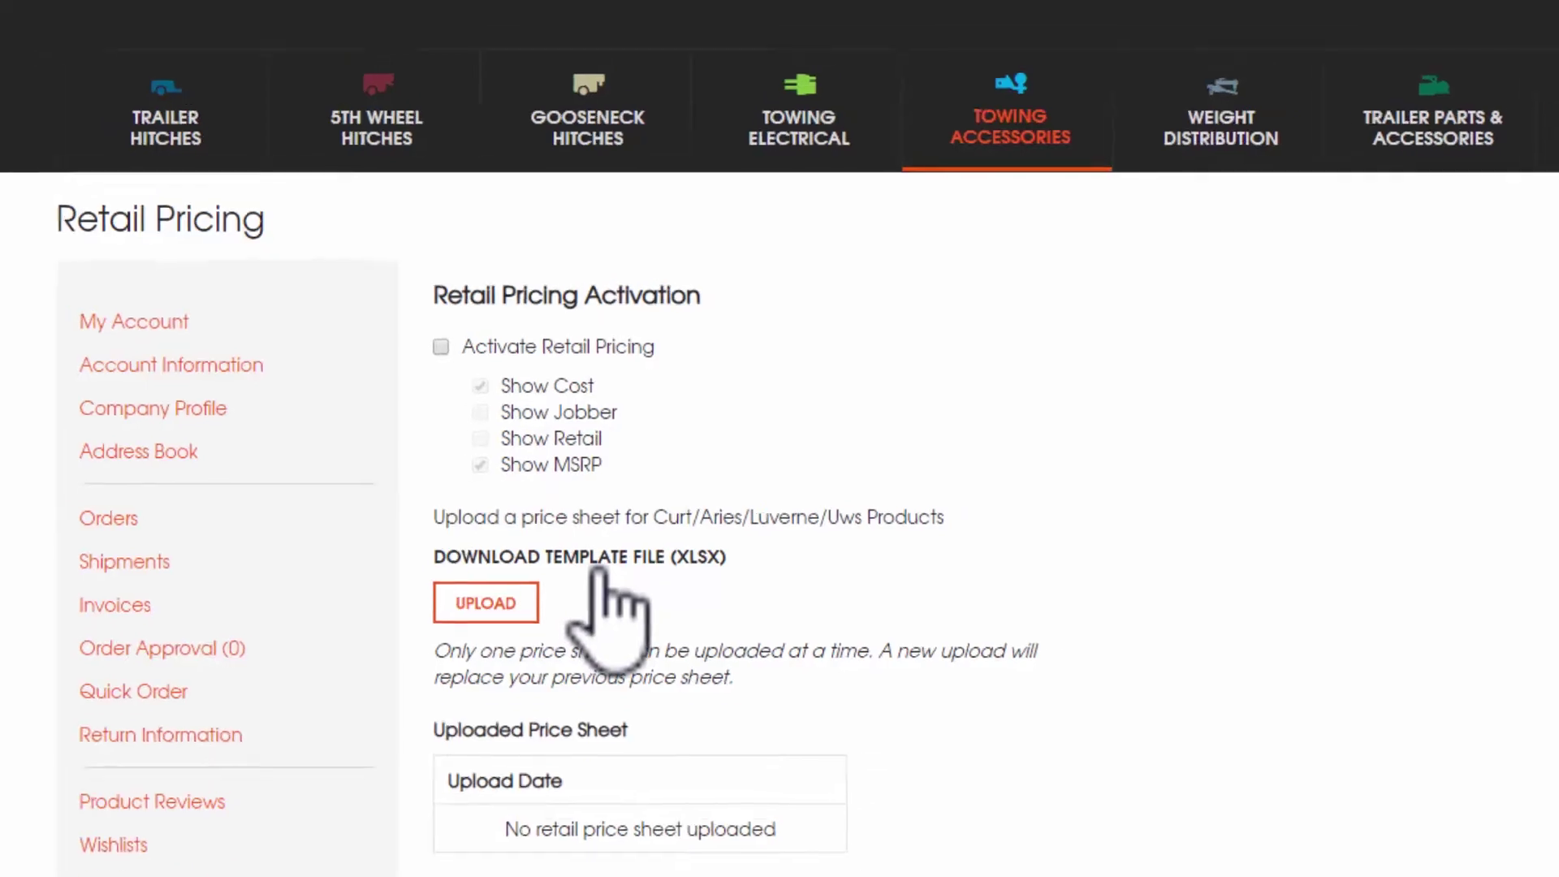
Download the XLSX price sheet template, open it in Excel and enable editing
left_click(593, 564)
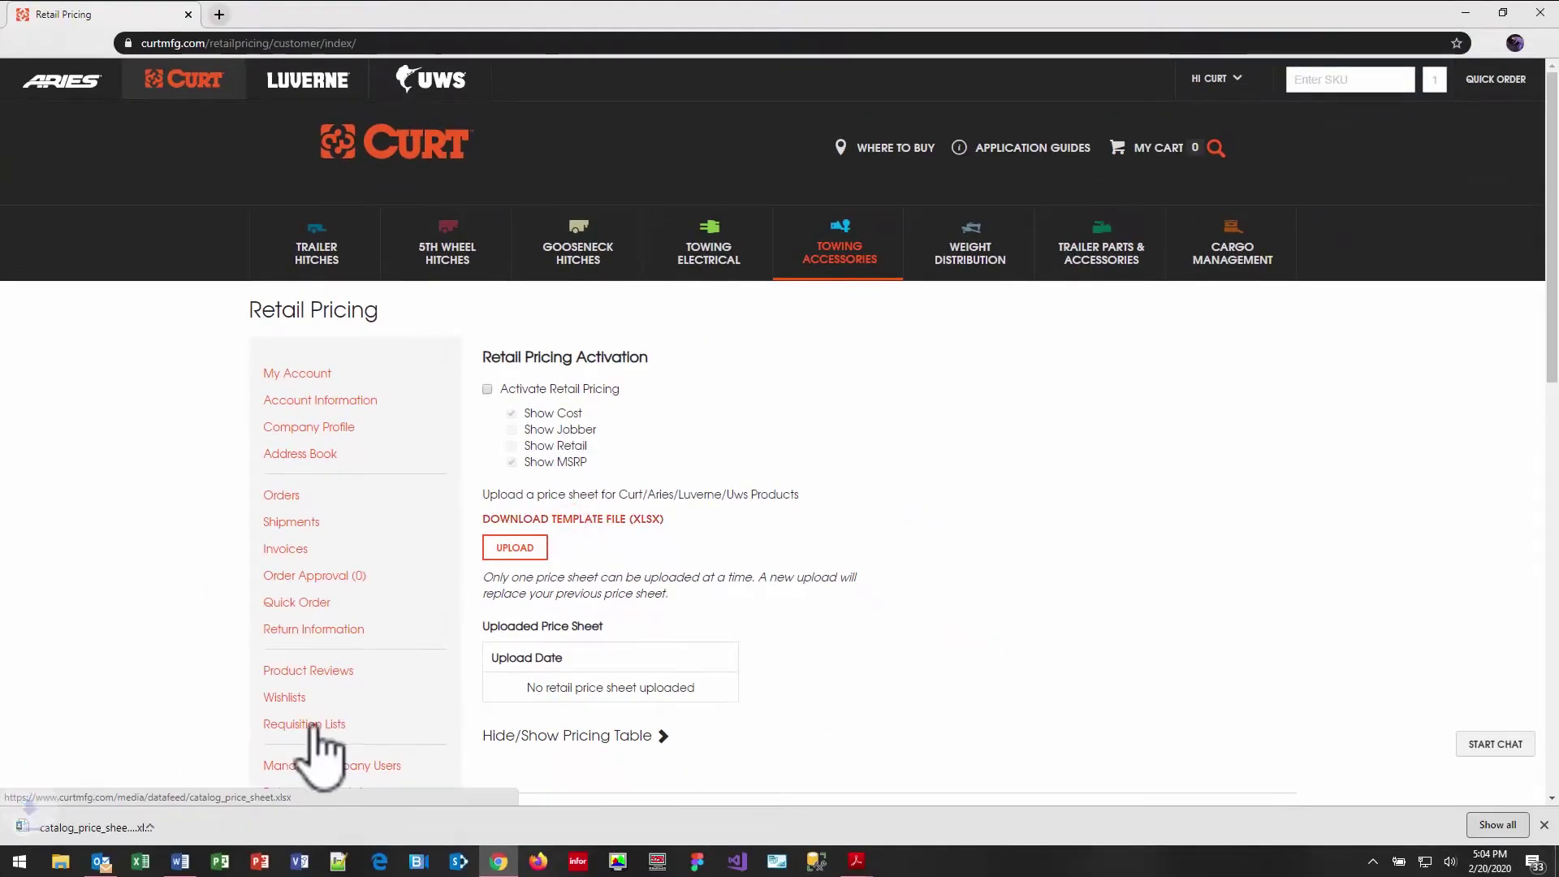
left_click(121, 829)
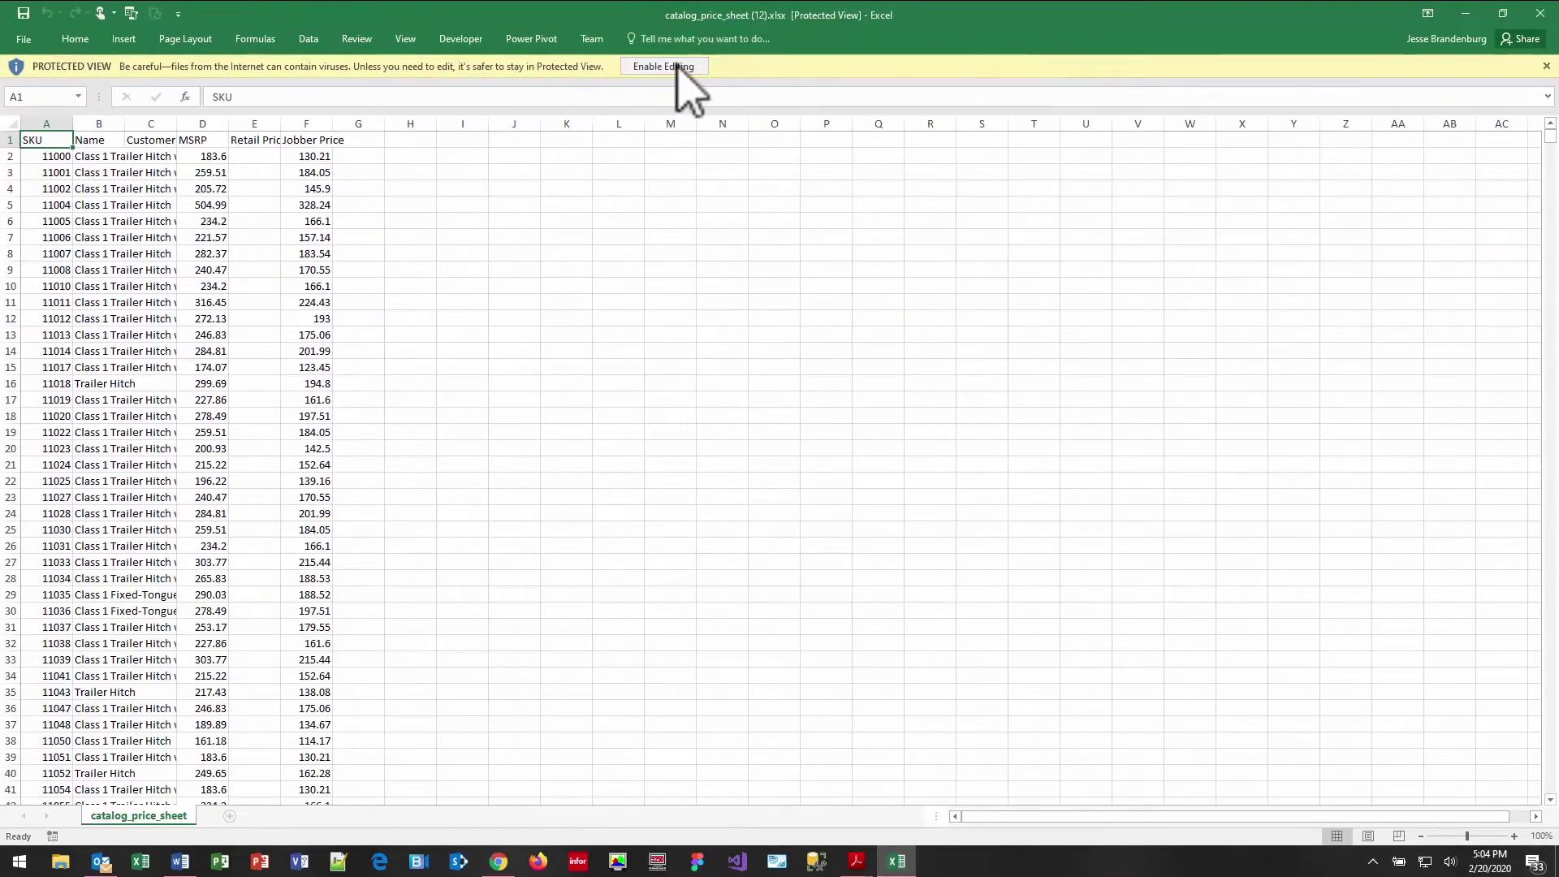
left_click(664, 67)
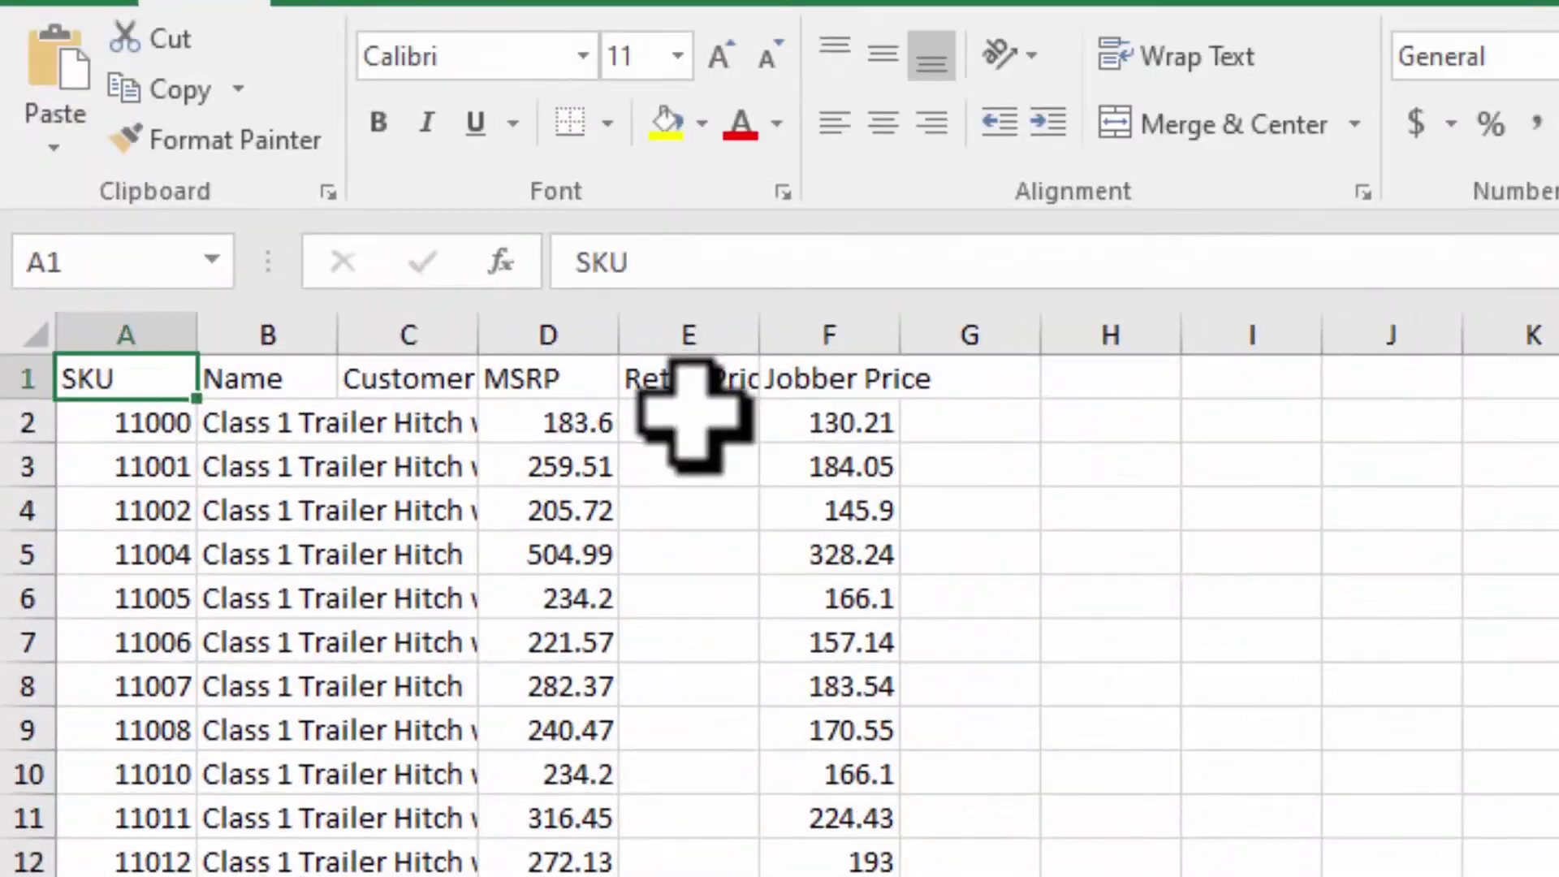
Enter the formula =F2*1.3 in cell E2 to calculate the first retail price from the jobber price
left_click(691, 416)
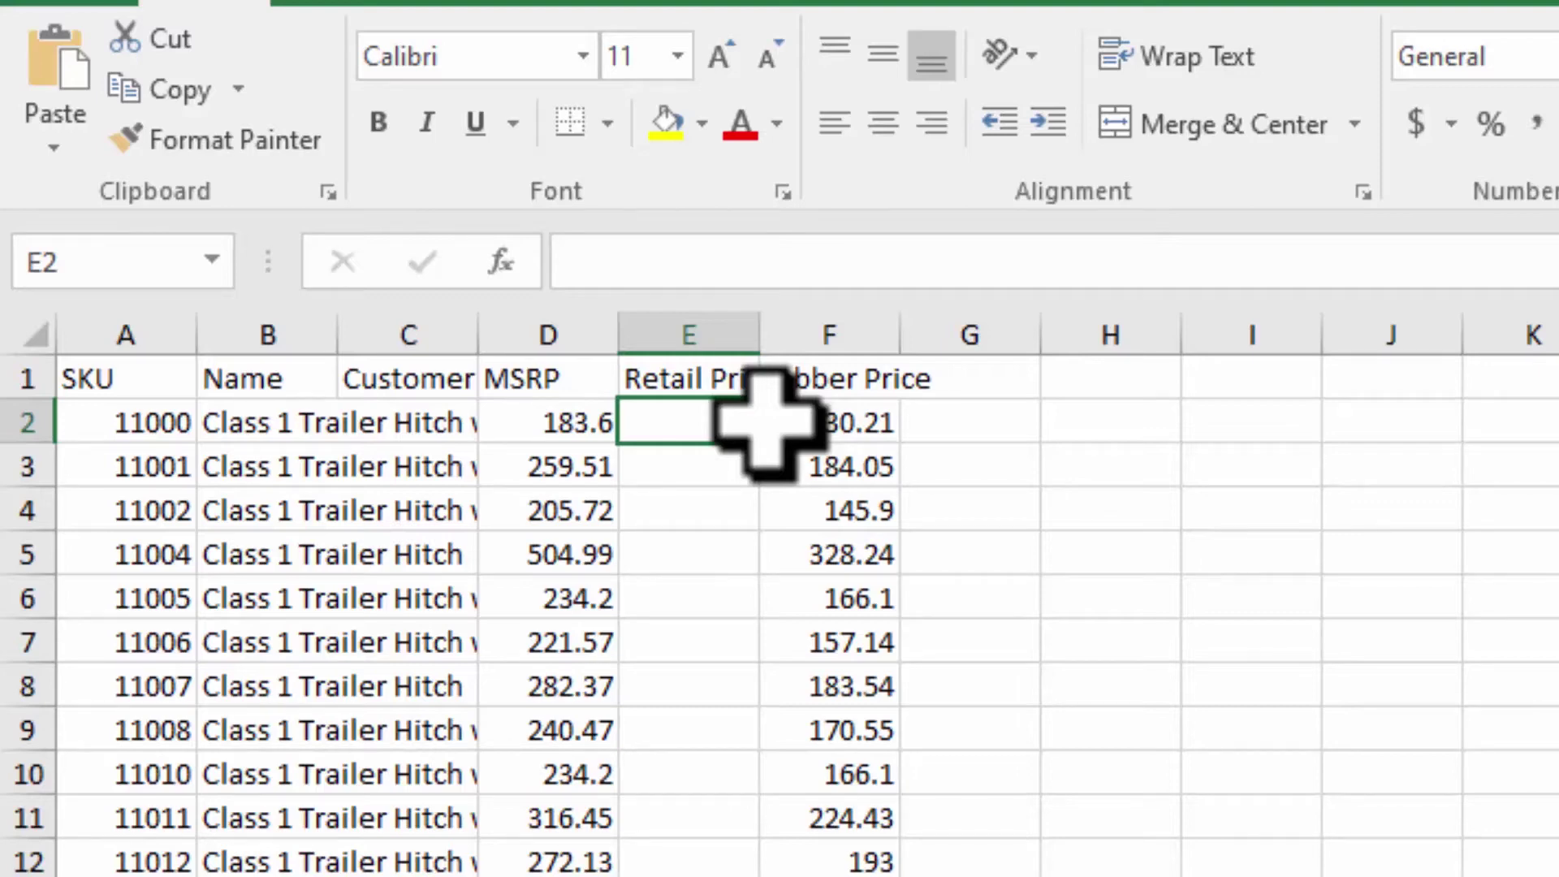
type("=")
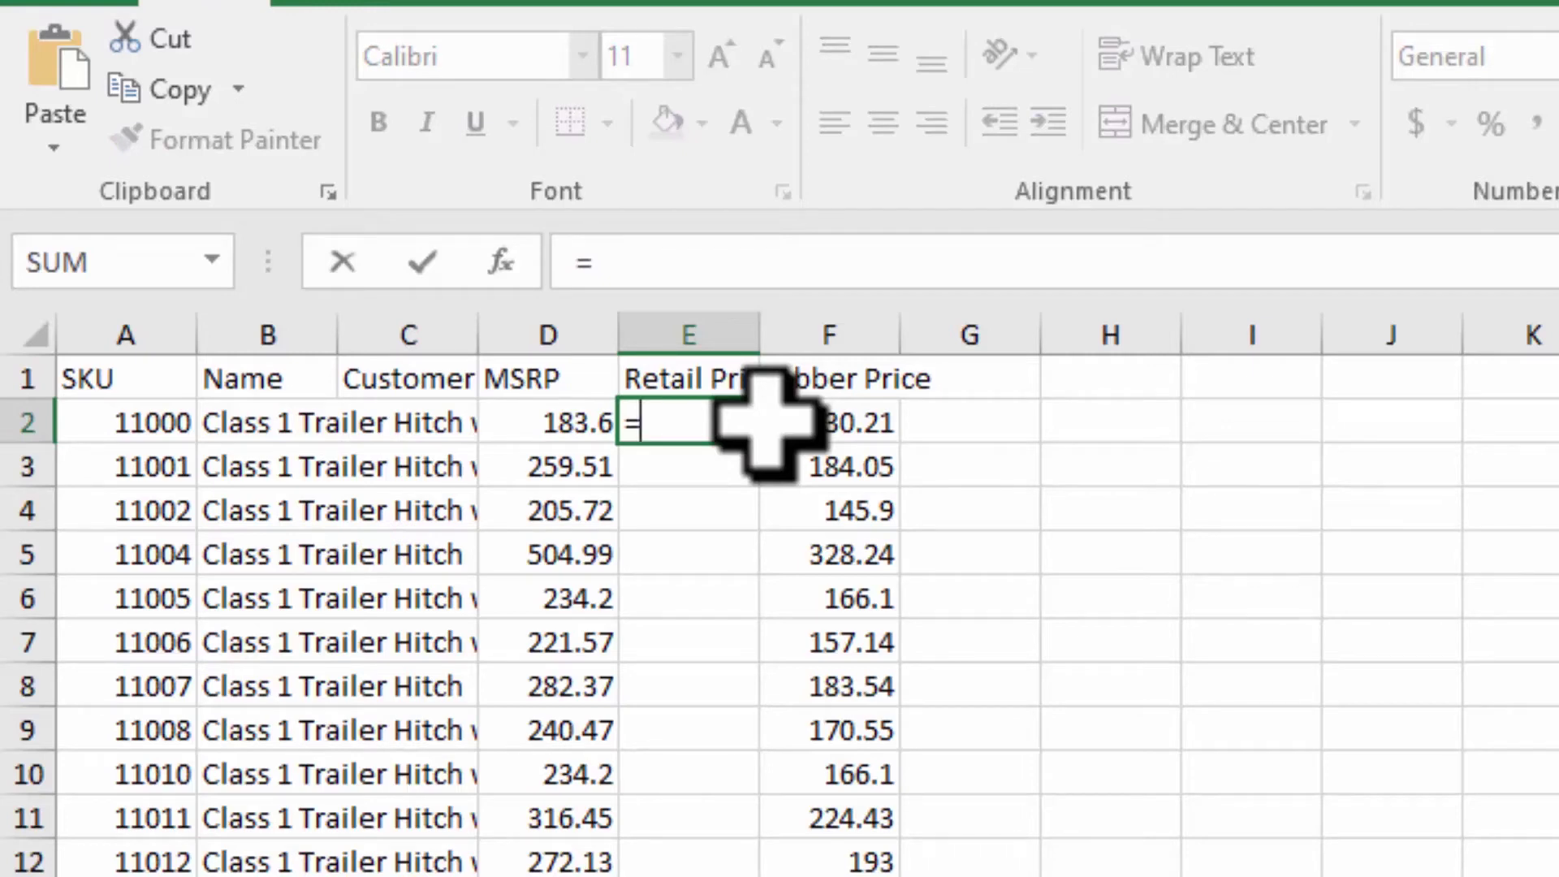
left_click(768, 424)
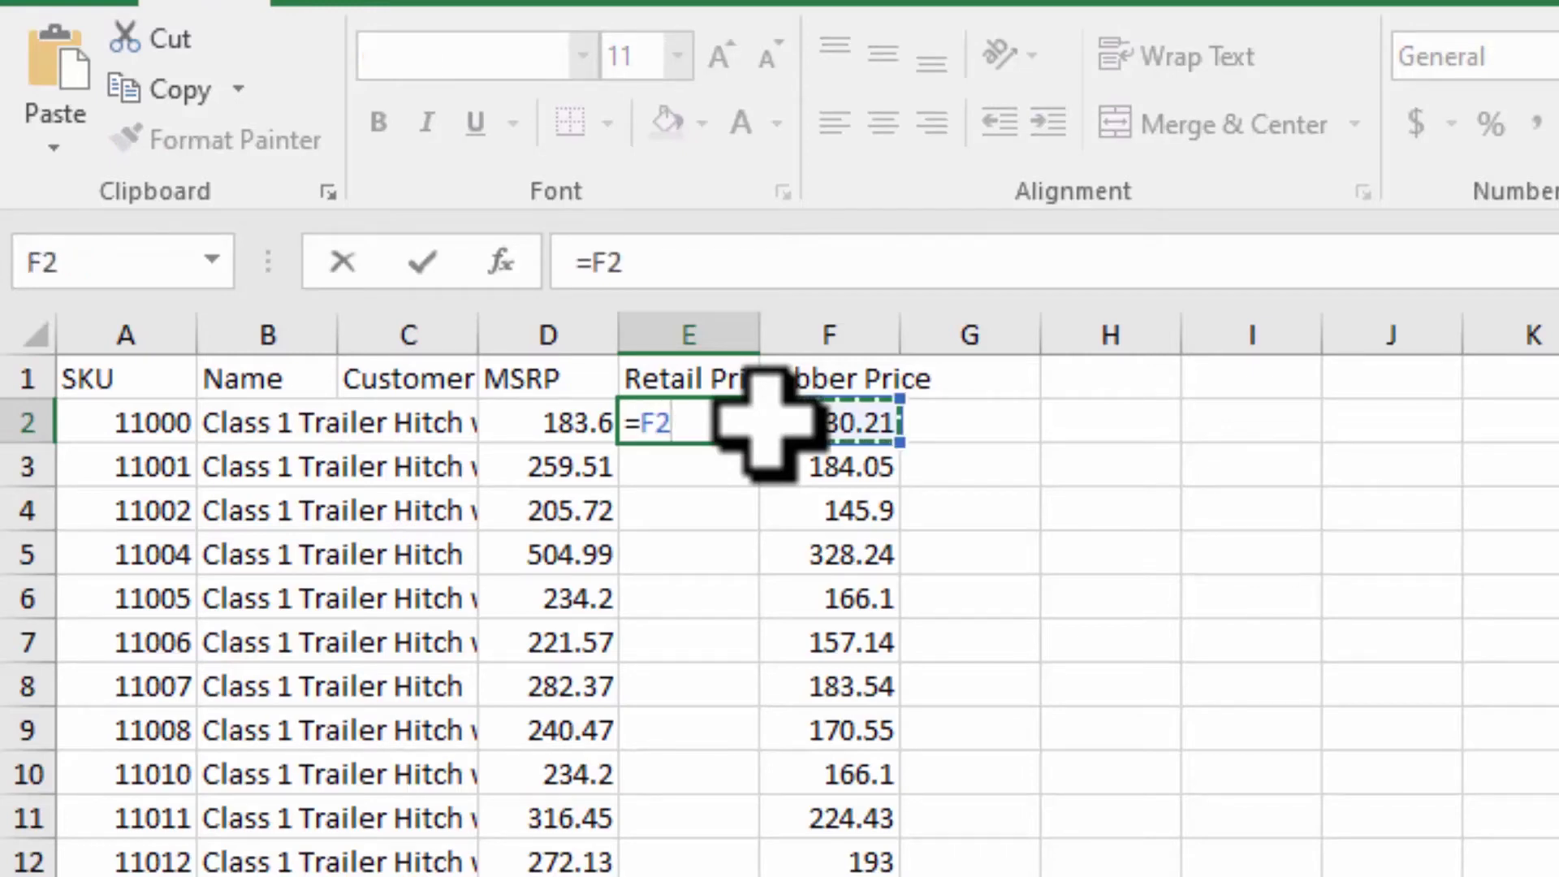
type("*1.3")
key("Return")
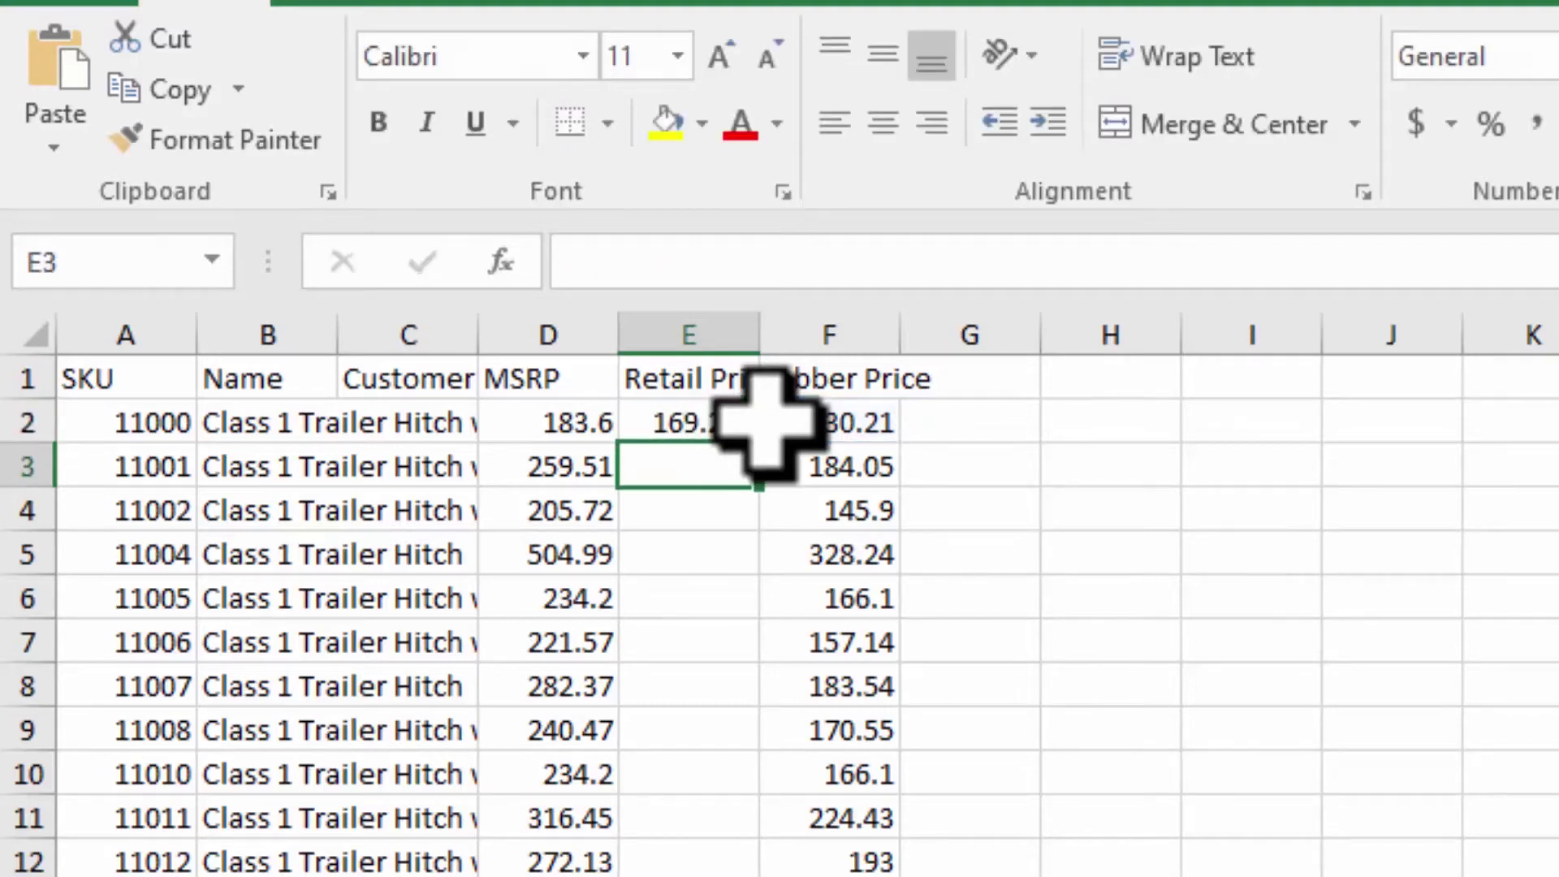
Fill the E2 formula down the whole Retail Price column
left_click_drag(877, 417, 698, 420)
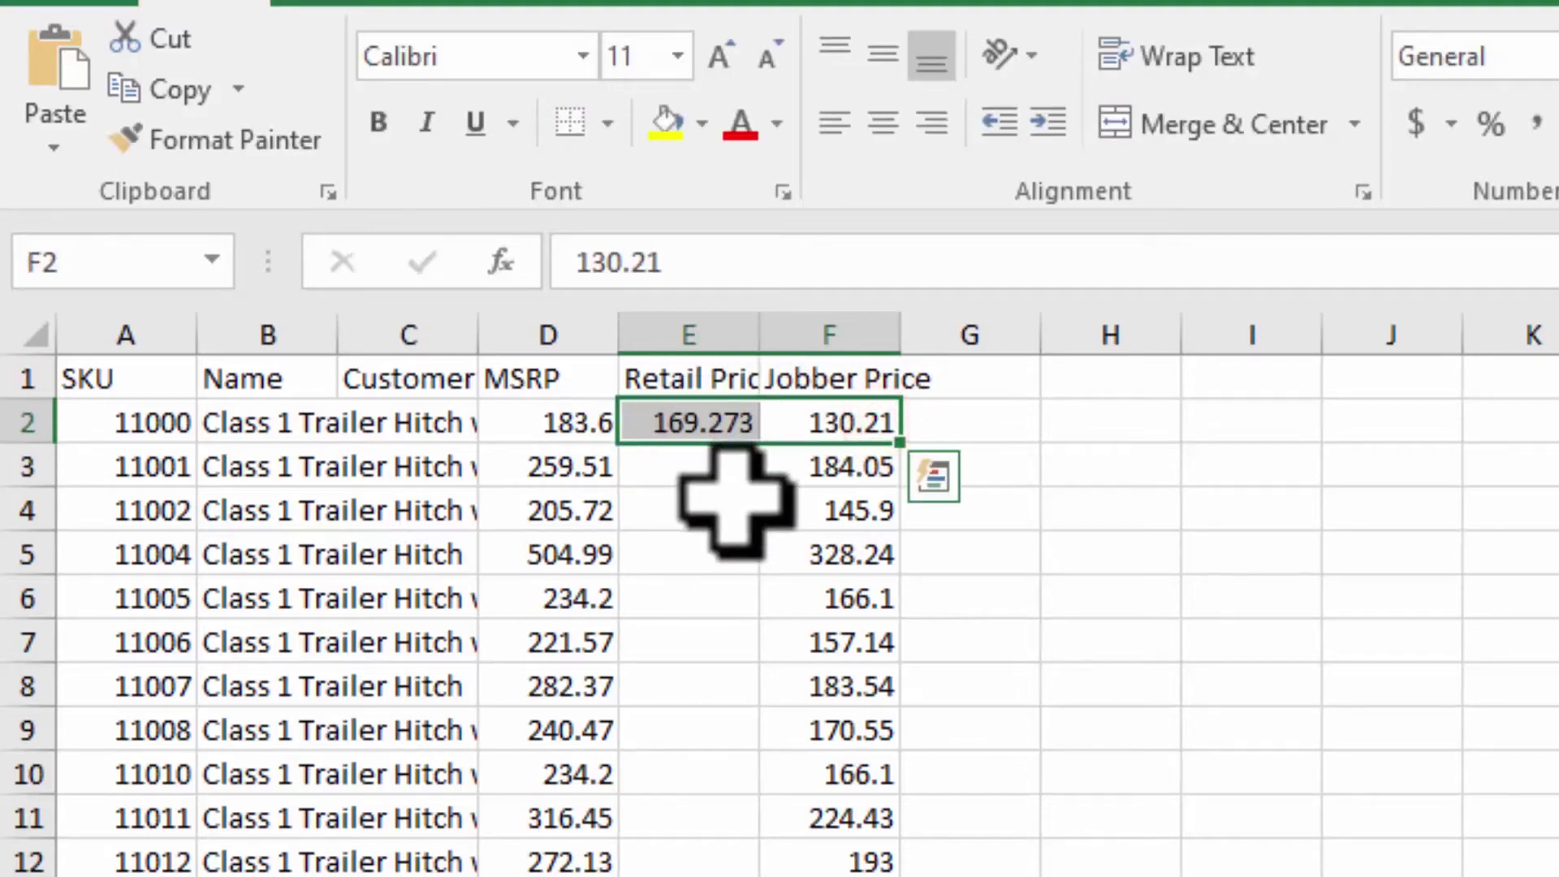
left_click(735, 505)
left_click(714, 418)
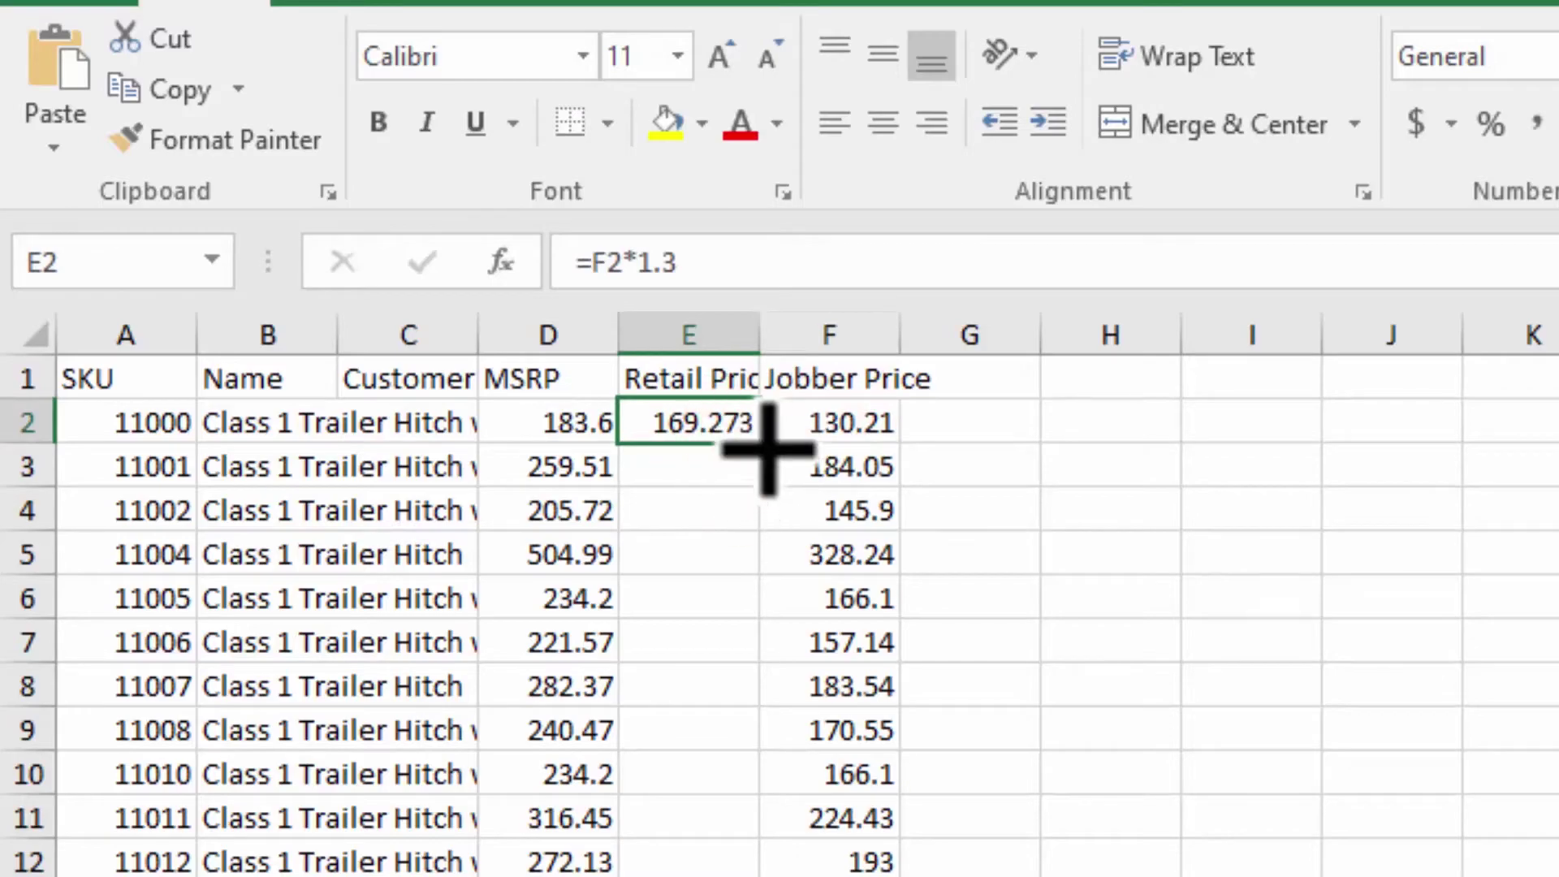
double_click(758, 442)
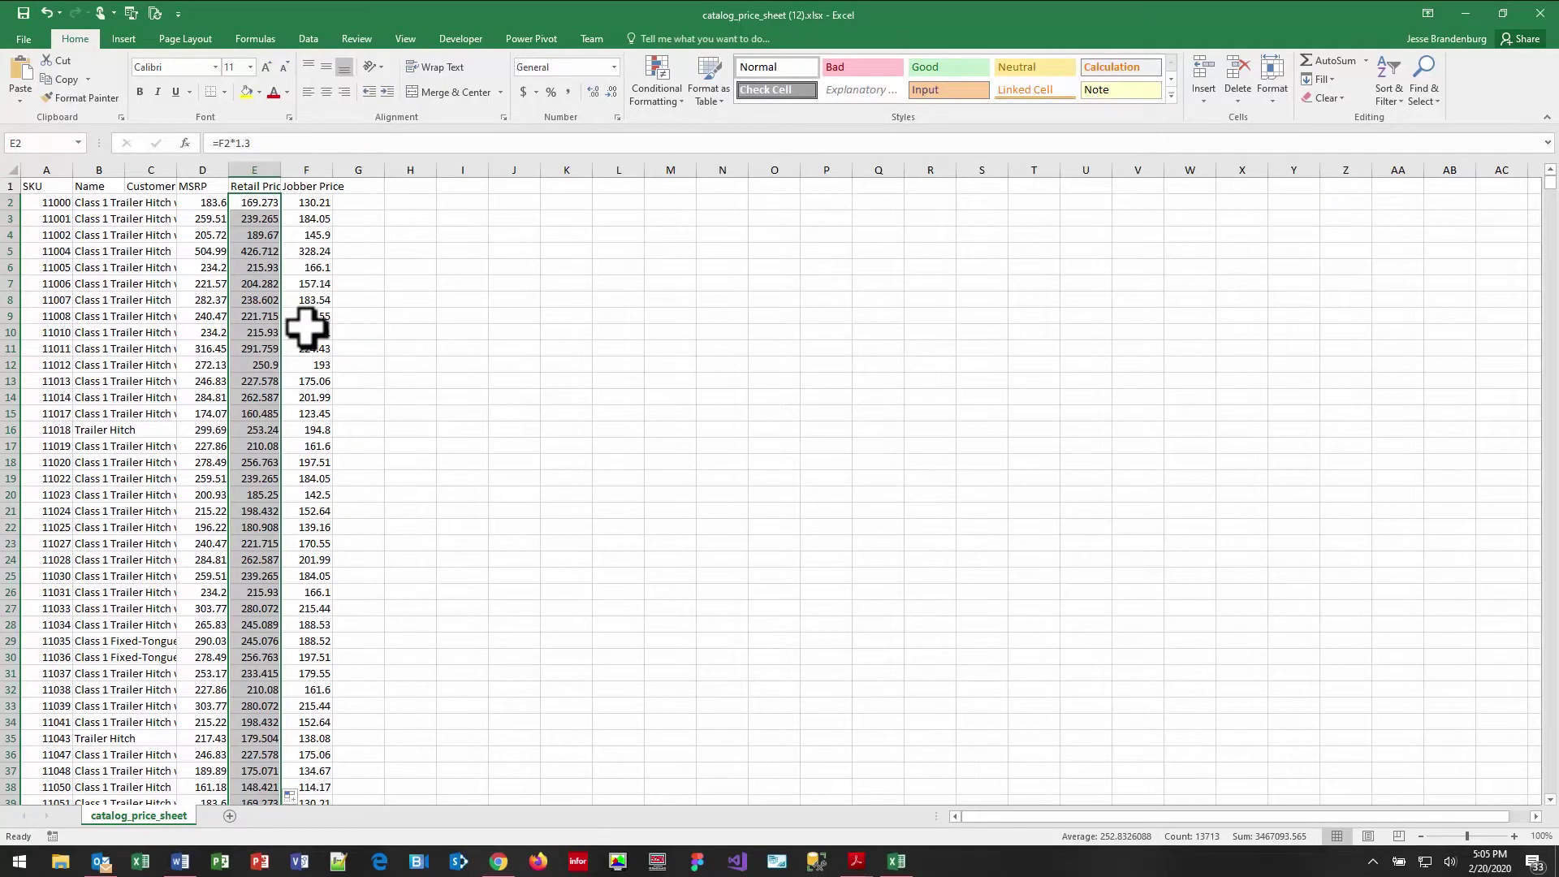
Find SKU 49950 in the price sheet and set its retail price to 5
left_click(92, 460)
key("ctrl+f")
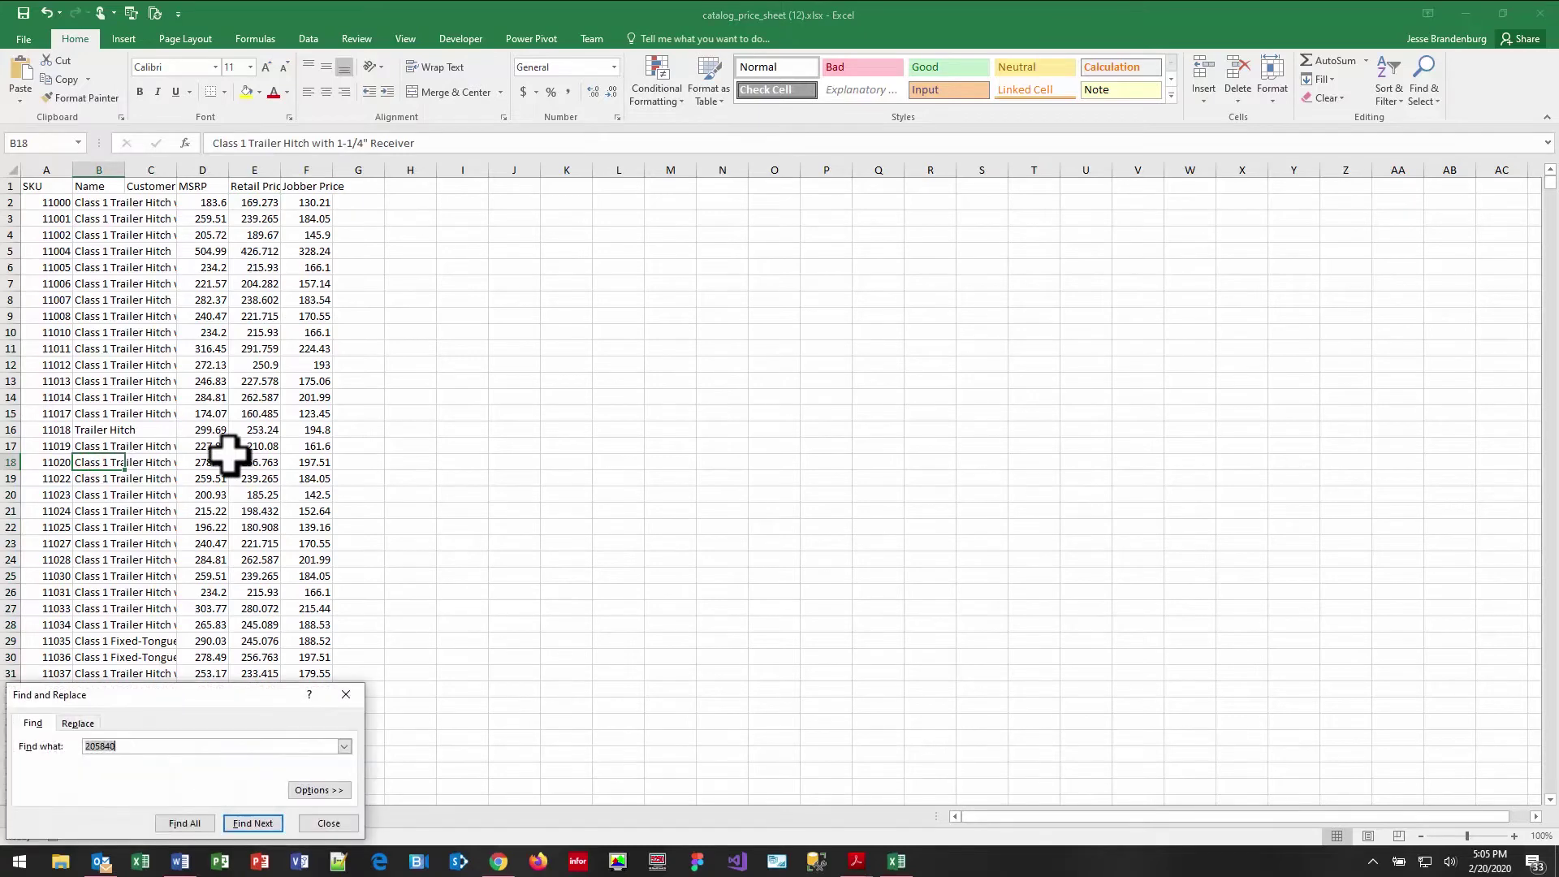
type("49950")
key("Return")
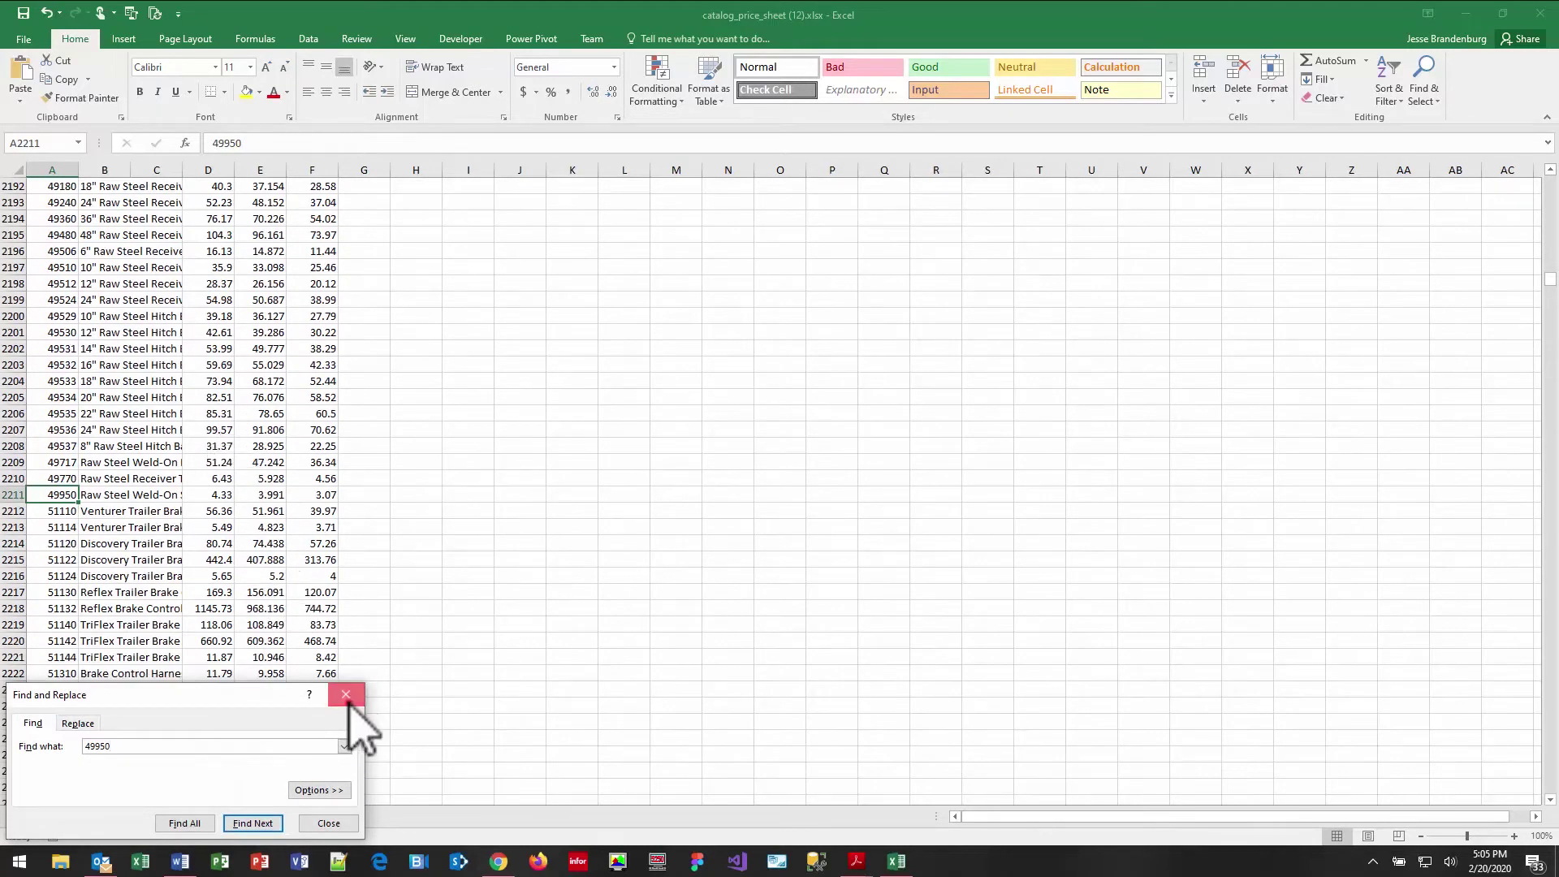
left_click(346, 695)
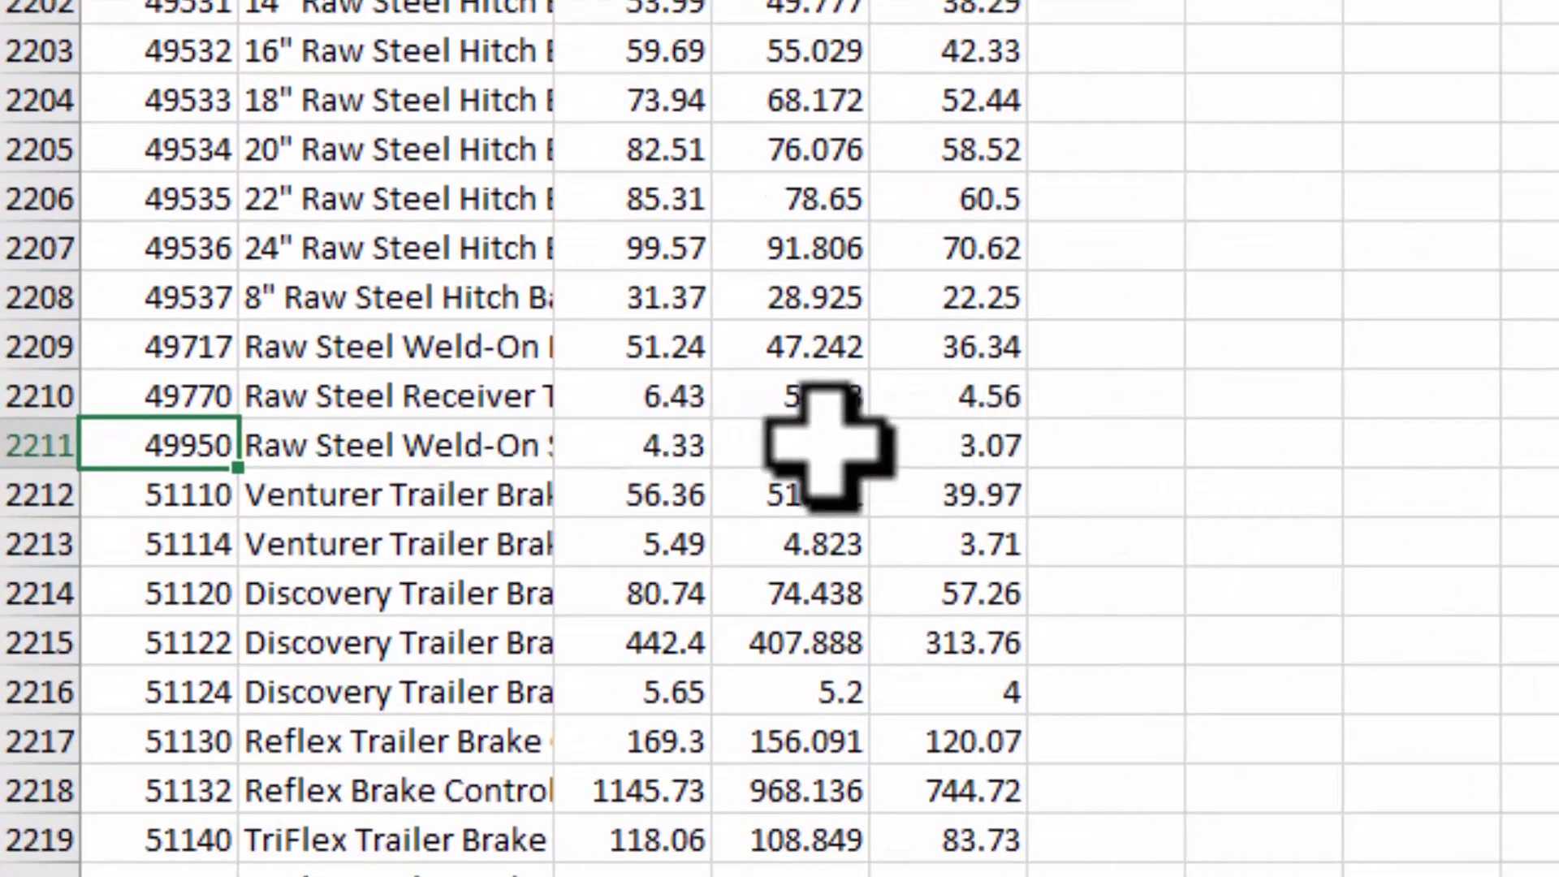
left_click(812, 443)
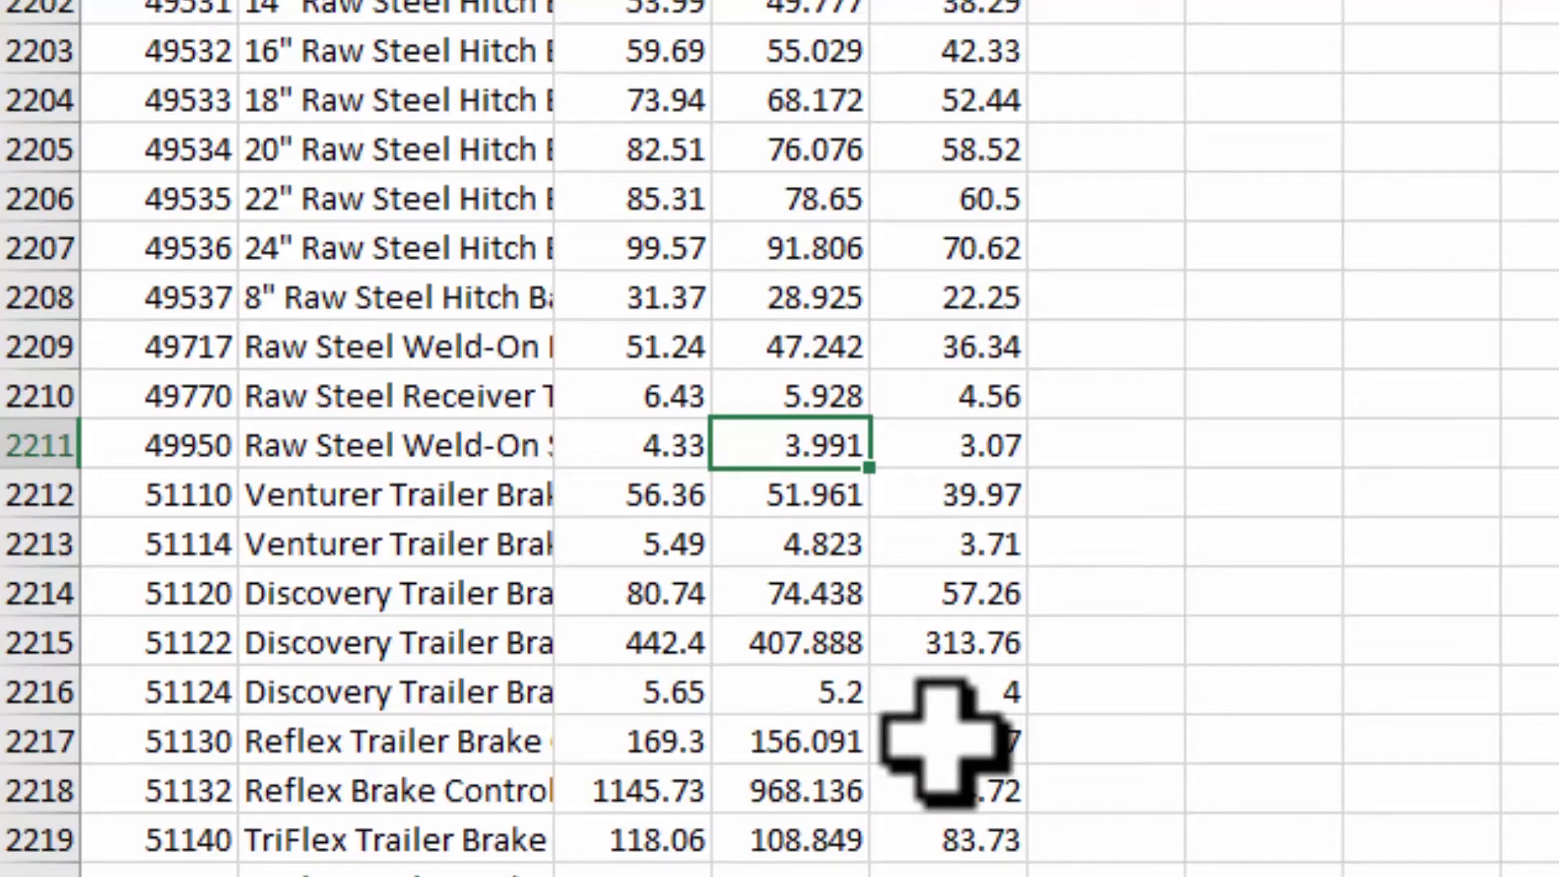
type("5")
key("Return")
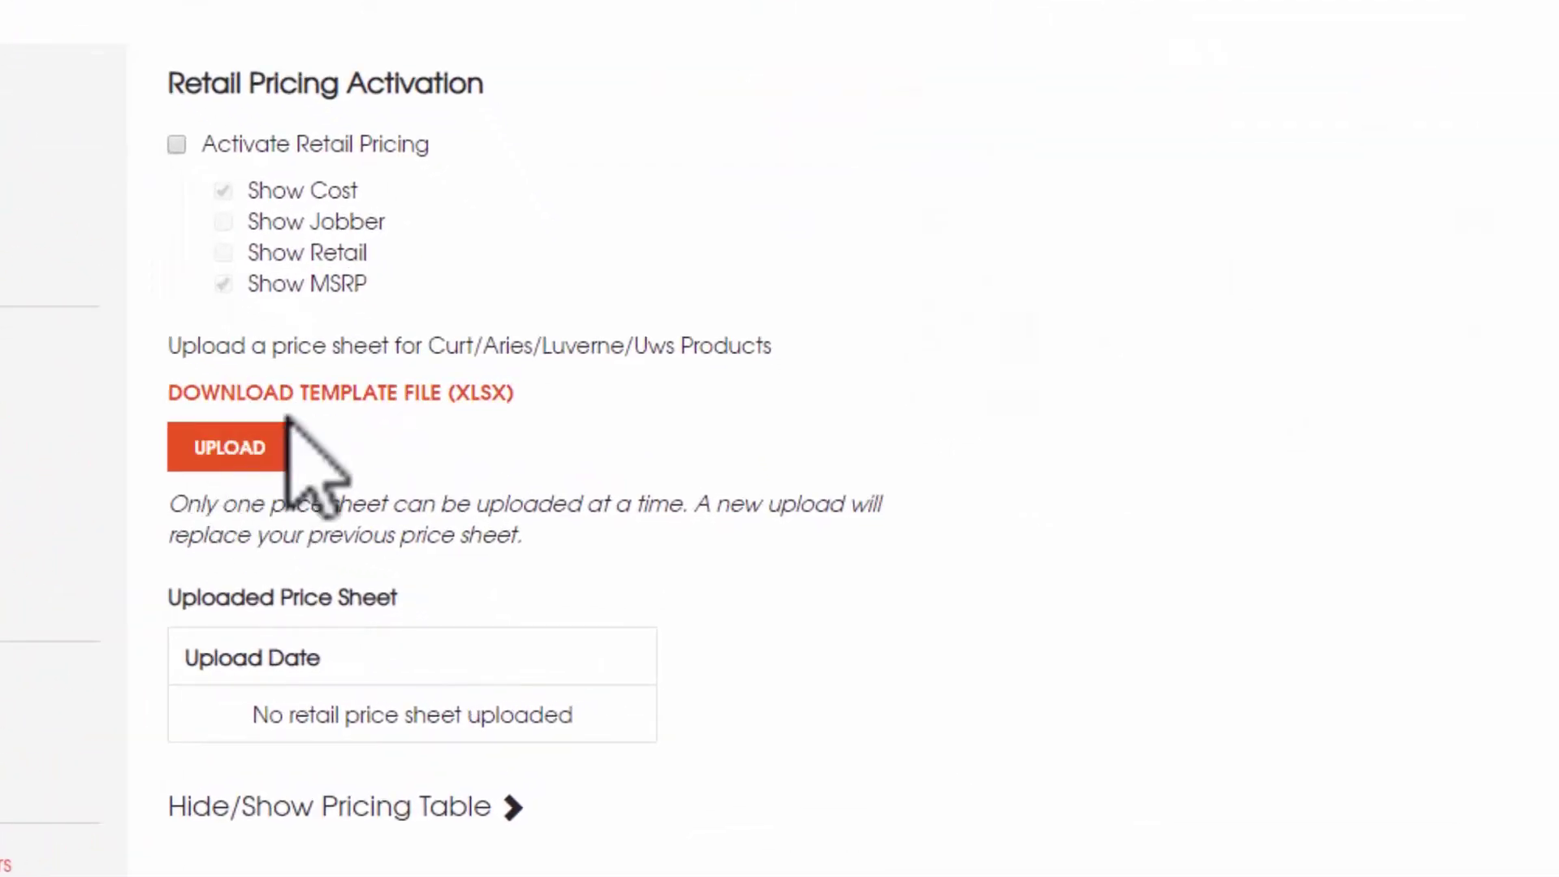
Switch back to the browser and upload the edited price sheet on the Retail Pricing page, checking its upload date
left_click(256, 440)
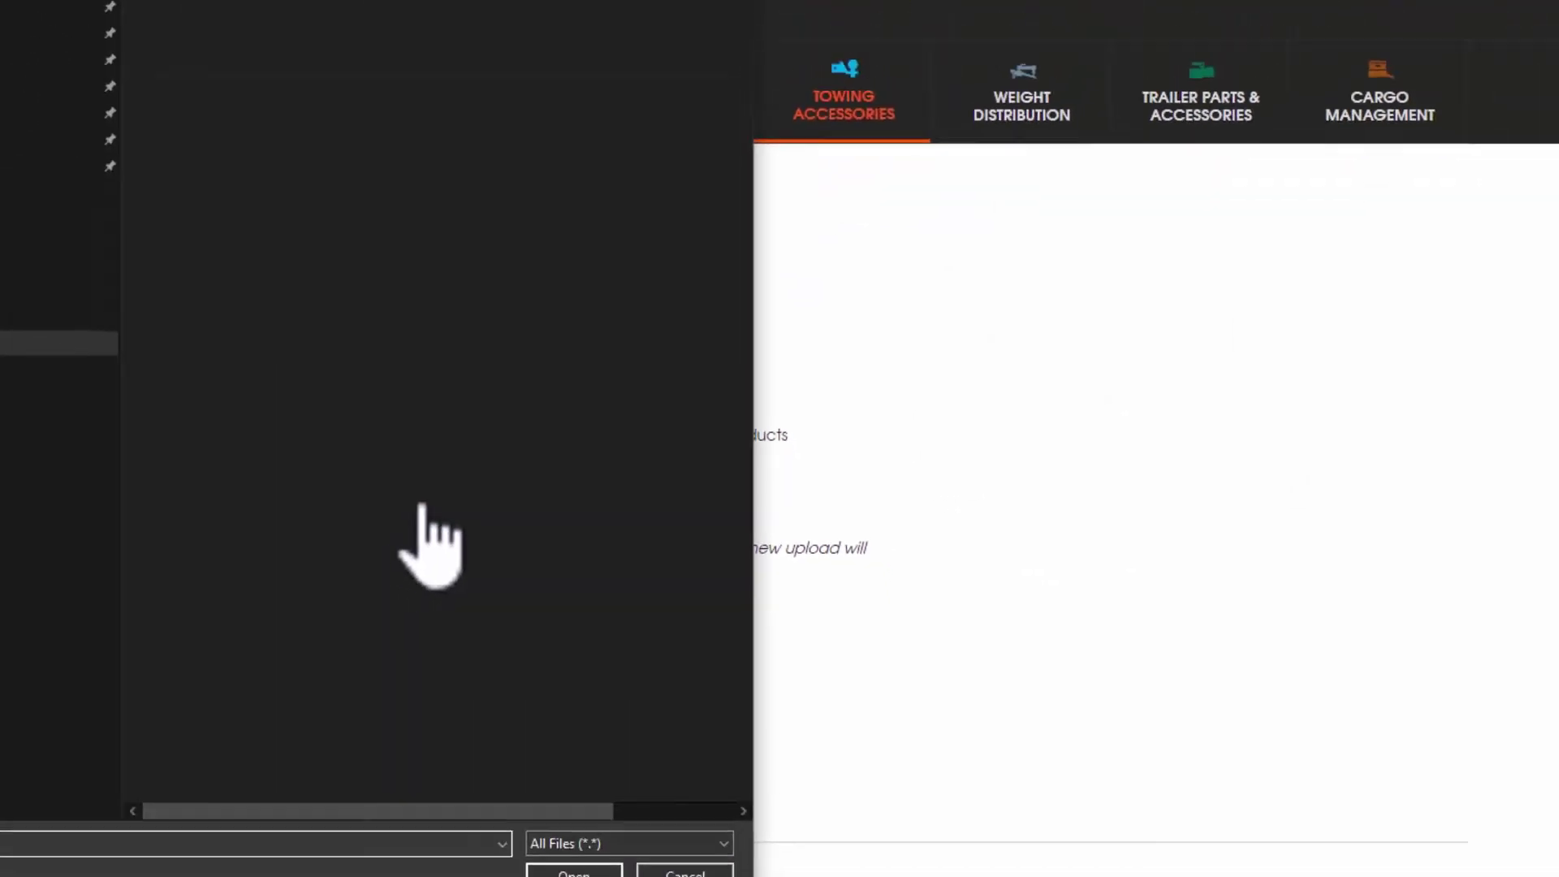
double_click(452, 137)
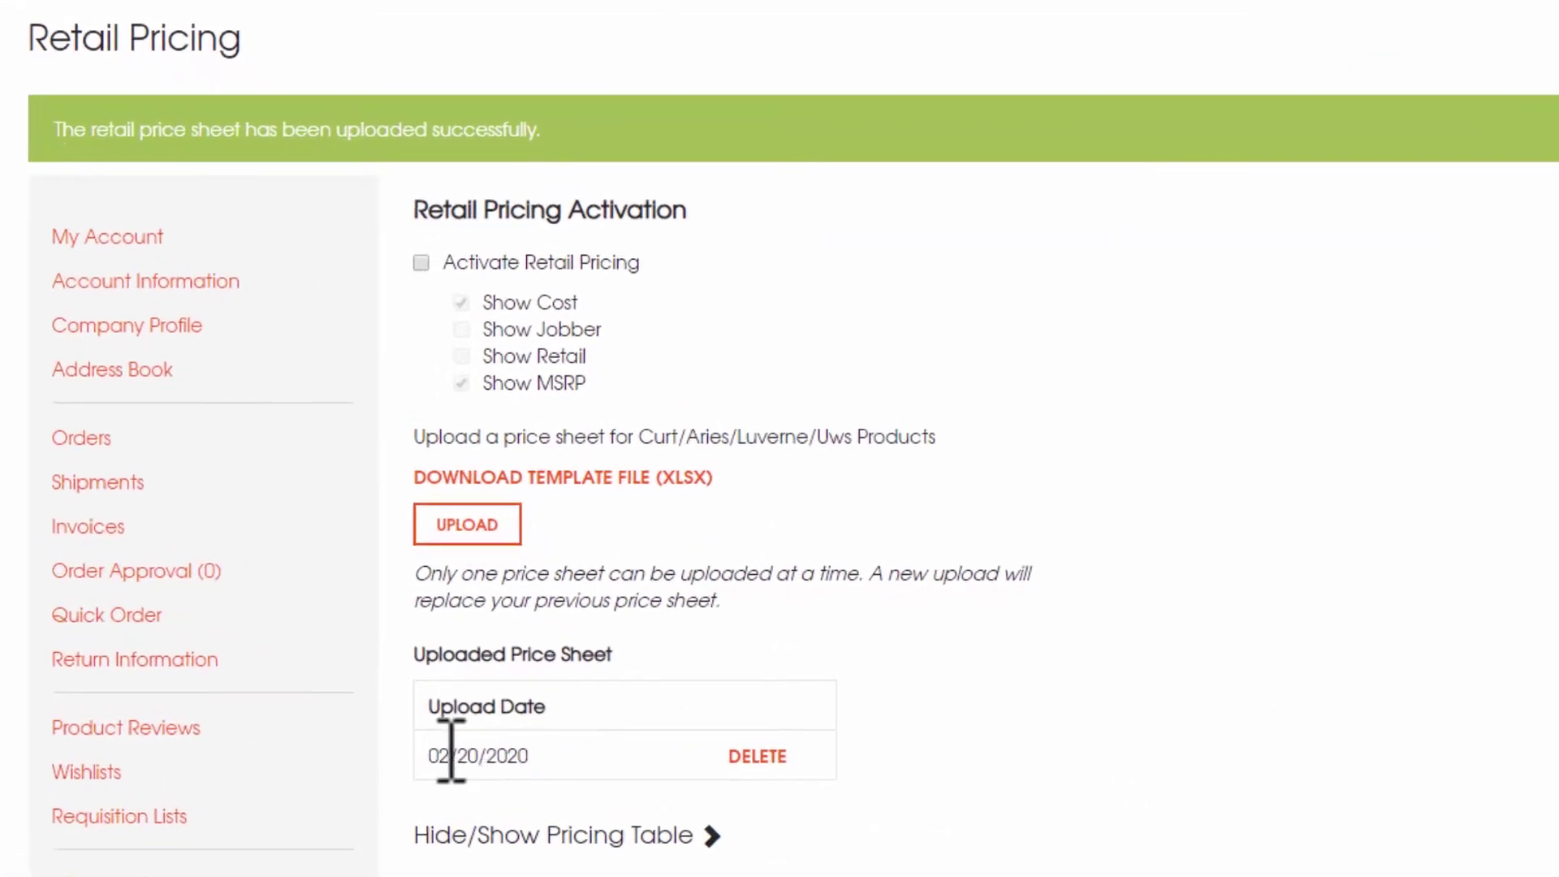
left_click_drag(425, 755, 542, 759)
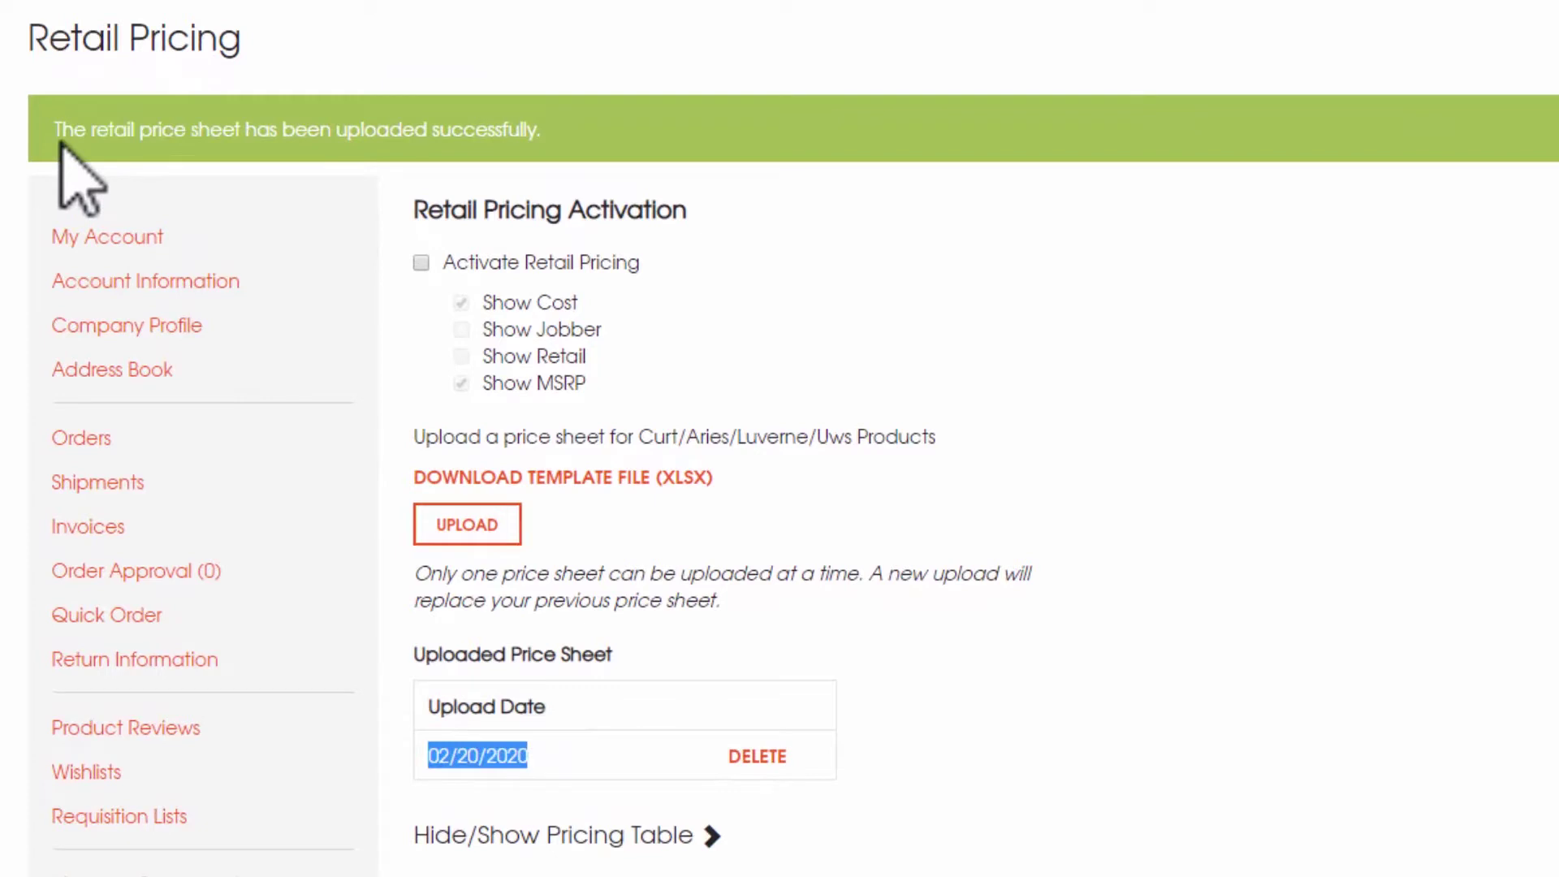
Activate retail pricing with Show Cost and Show Jobber disabled, leaving Show Retail and Show MSRP, and submit the settings
left_click(421, 263)
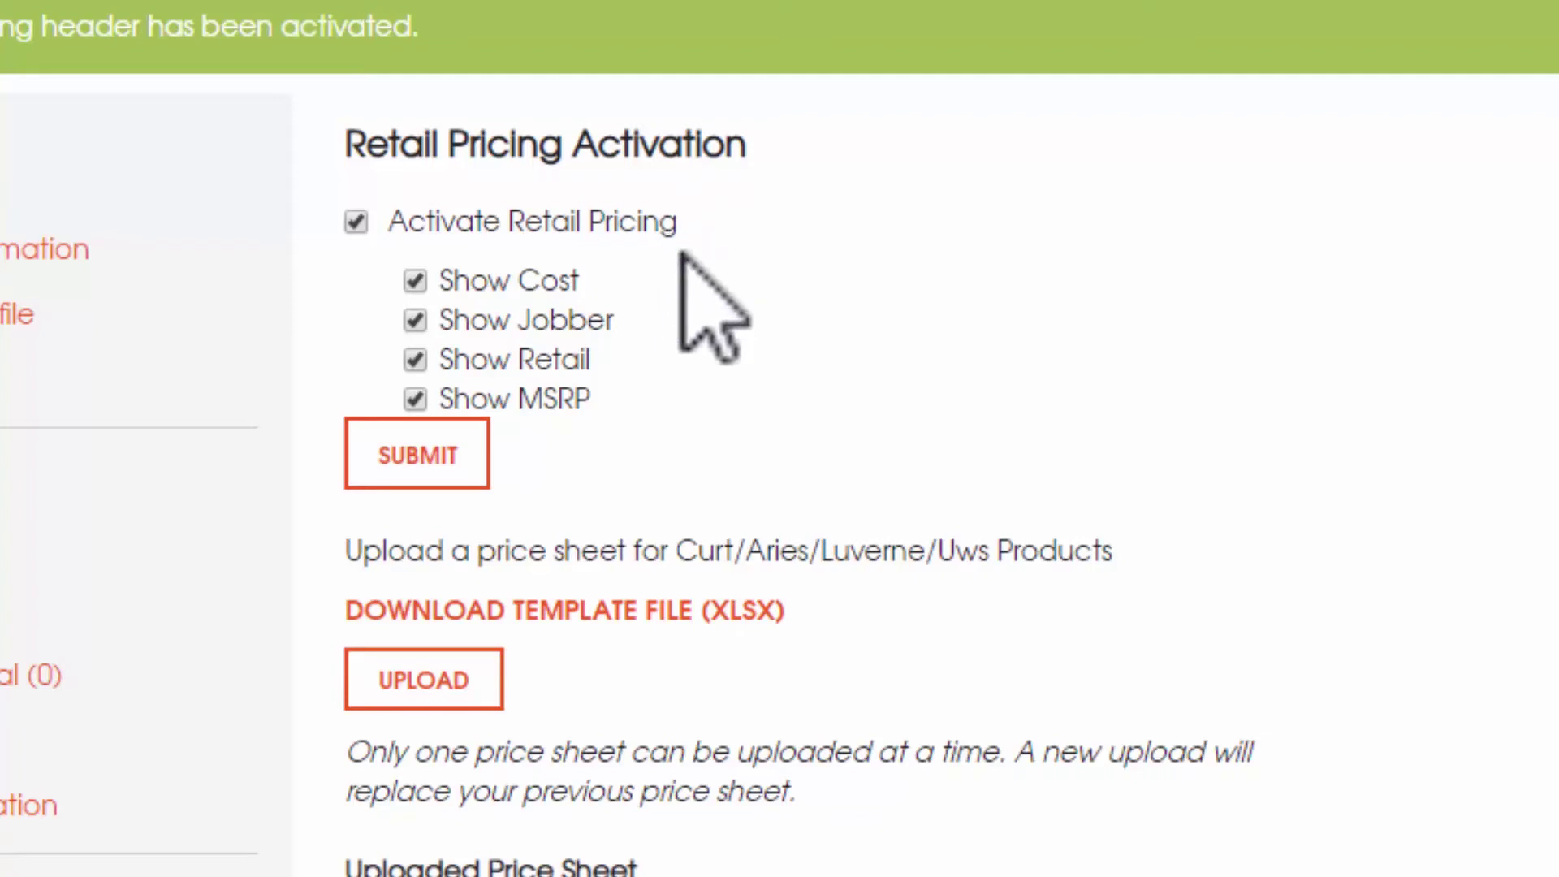
left_click(416, 283)
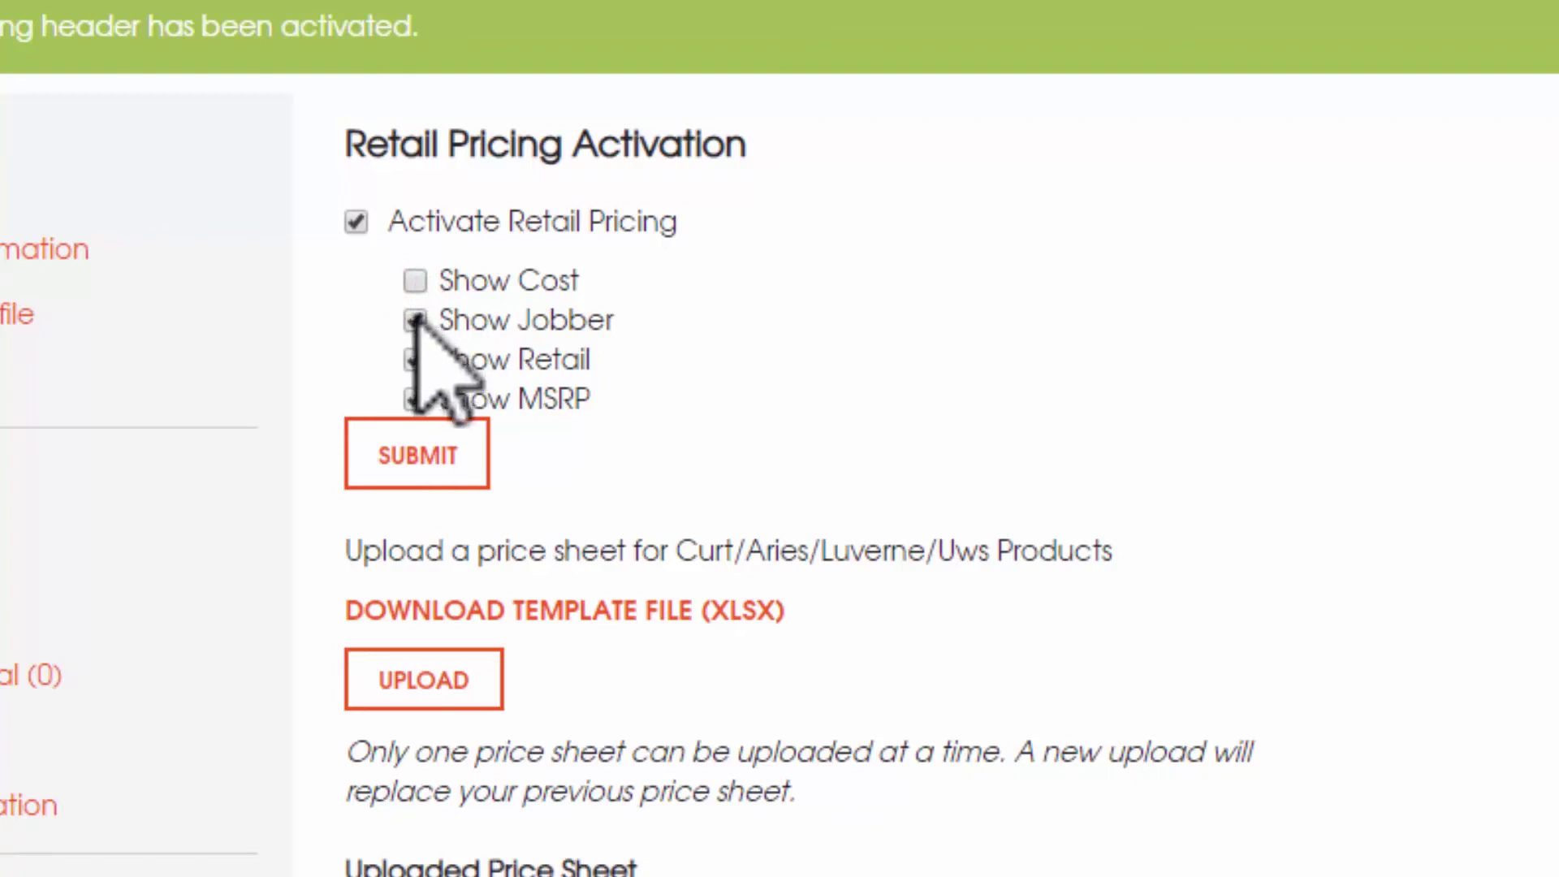
left_click(415, 321)
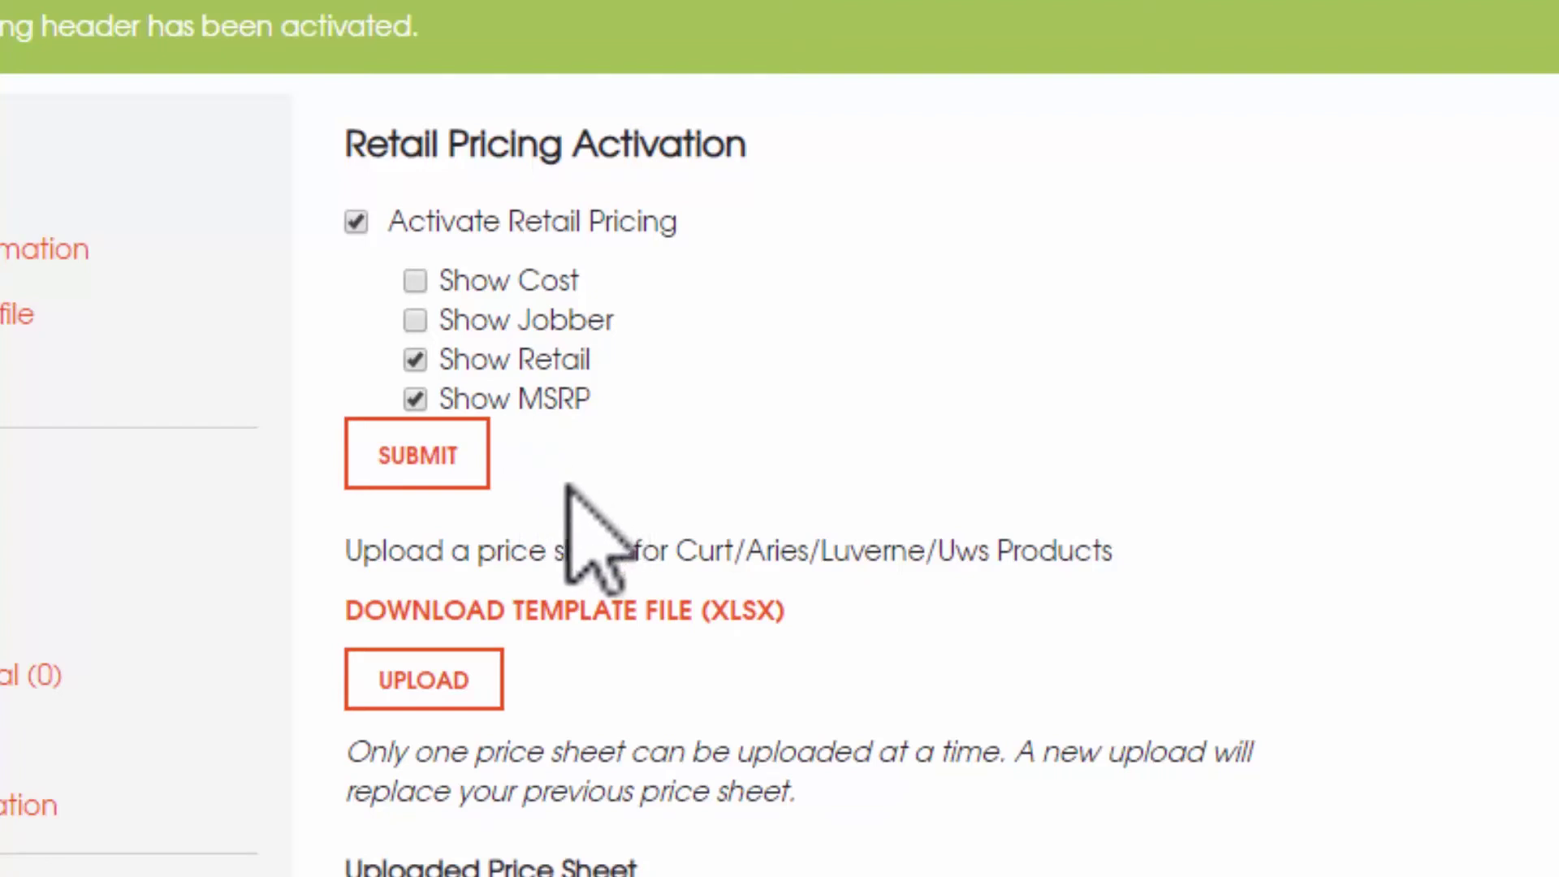
left_click(438, 459)
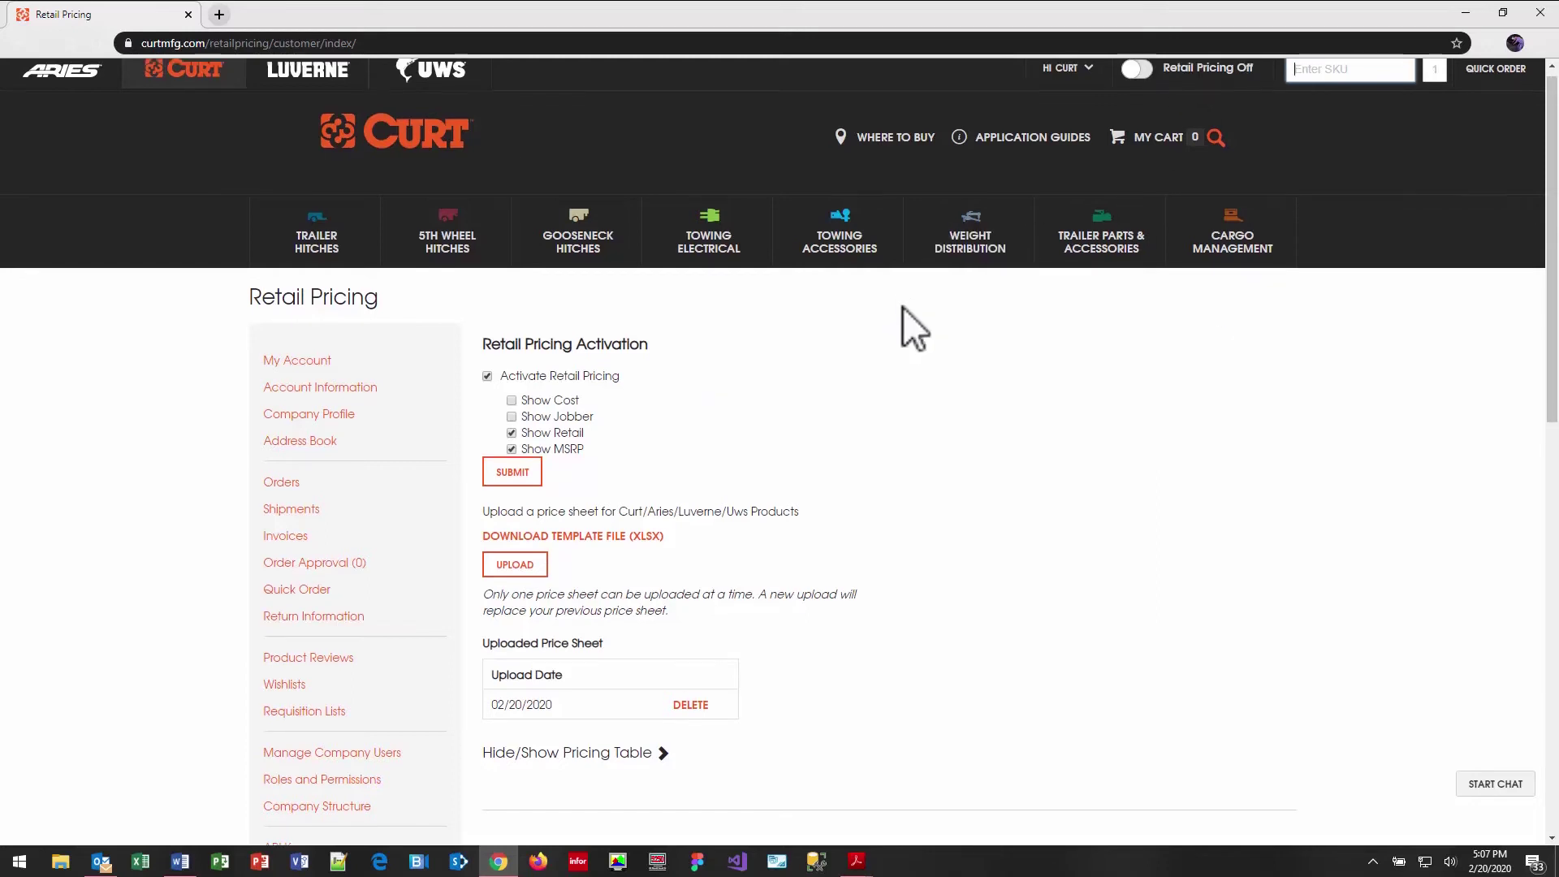
Open the Loops & Anchors category under Towing Accessories, Fabrication Components, and review the prices listed for both products
scroll(893, 260, "down", 1)
mouse_move(859, 163)
mouse_move(881, 756)
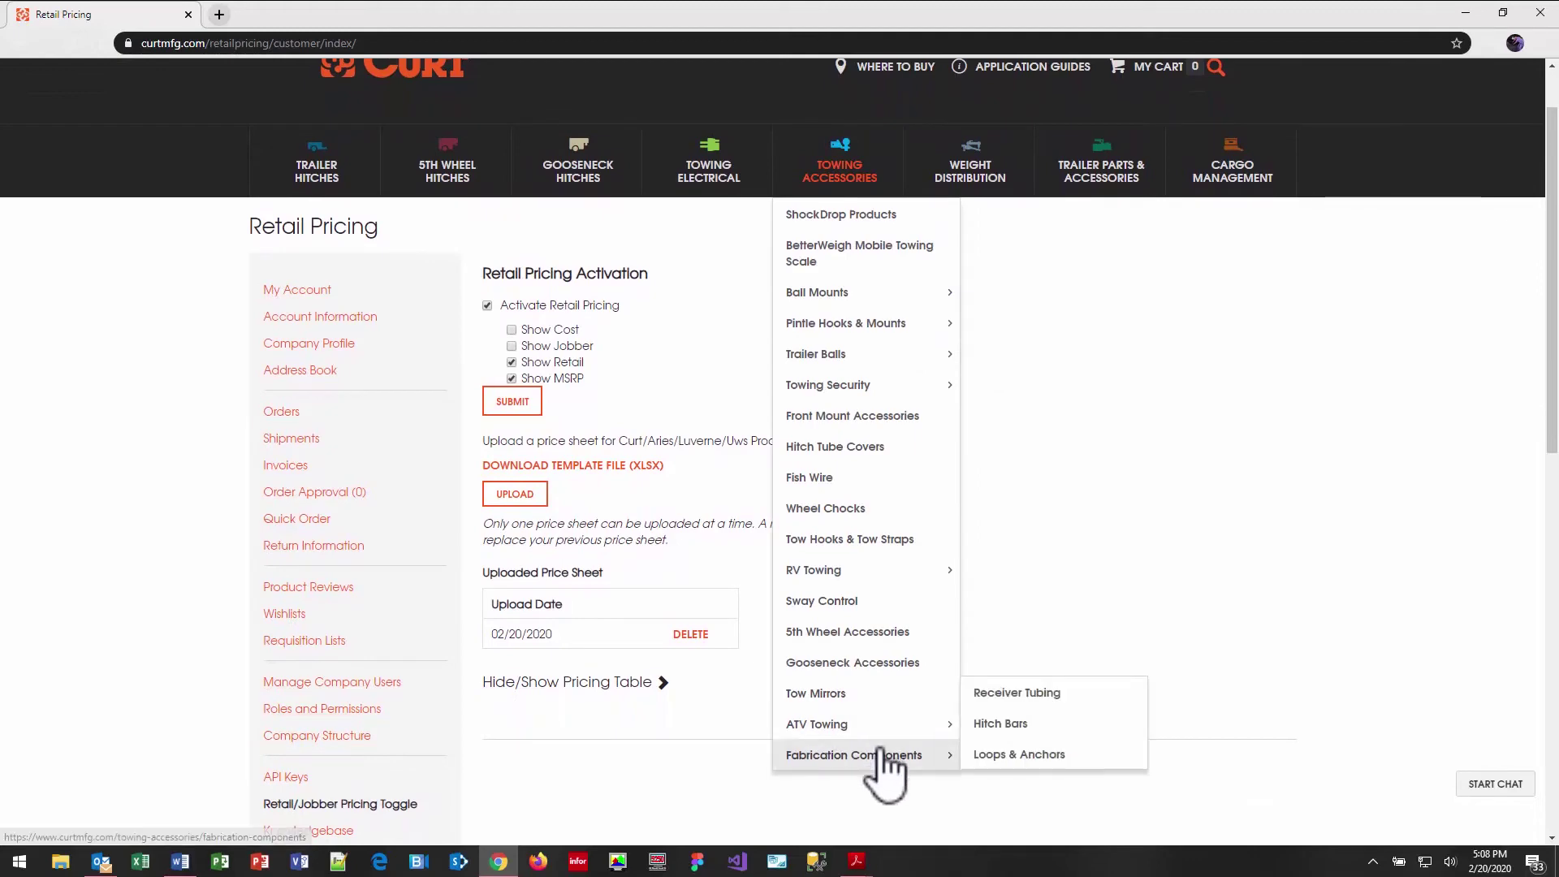
left_click(1015, 755)
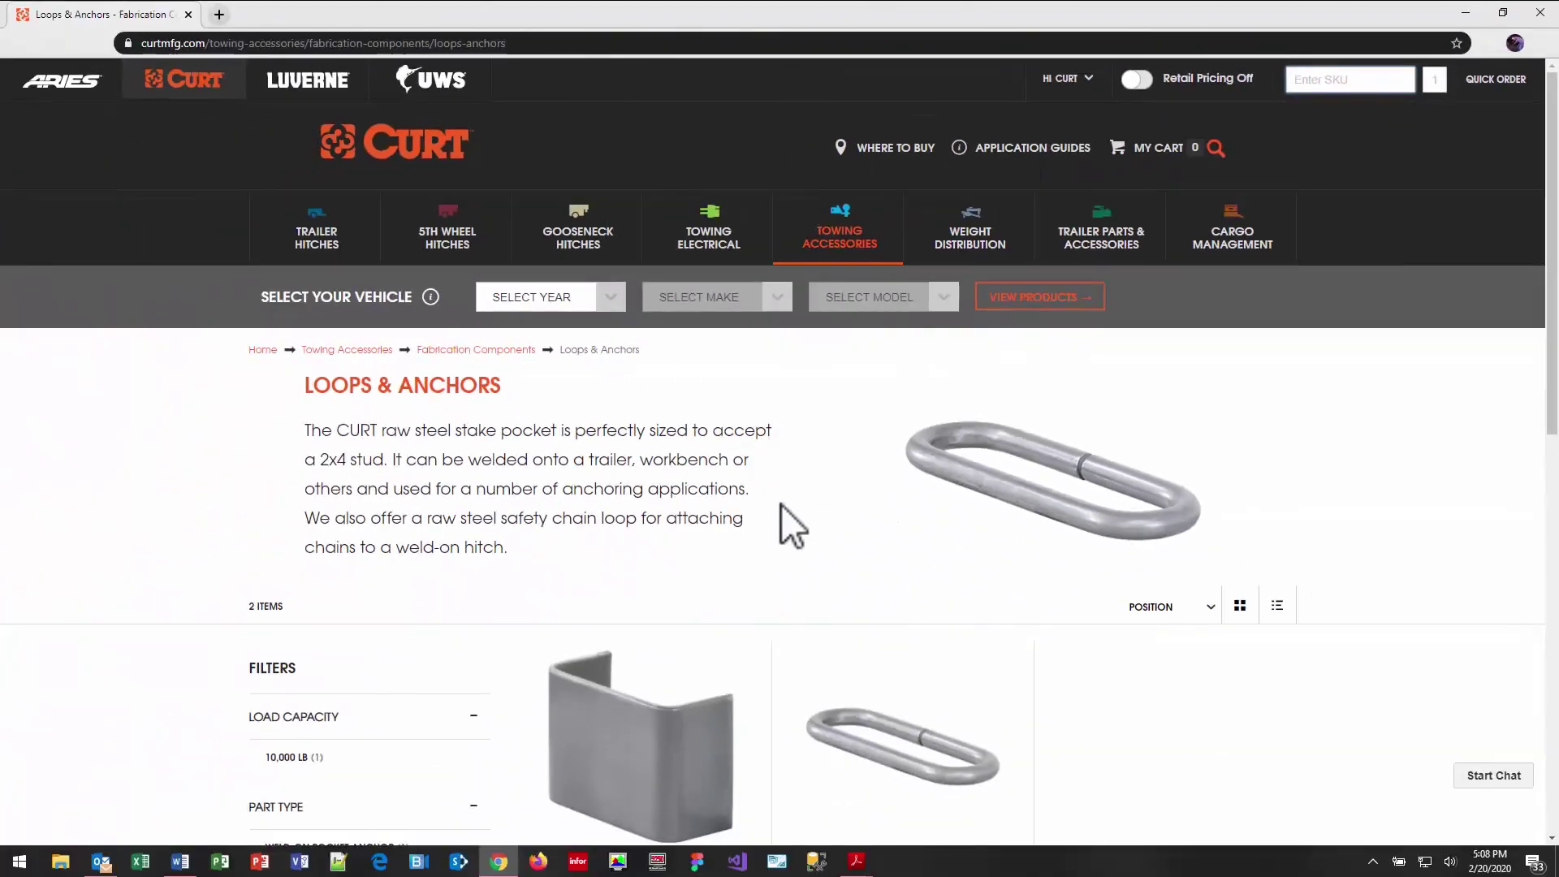
scroll(780, 509, "down", 1)
scroll(779, 509, "down", 3)
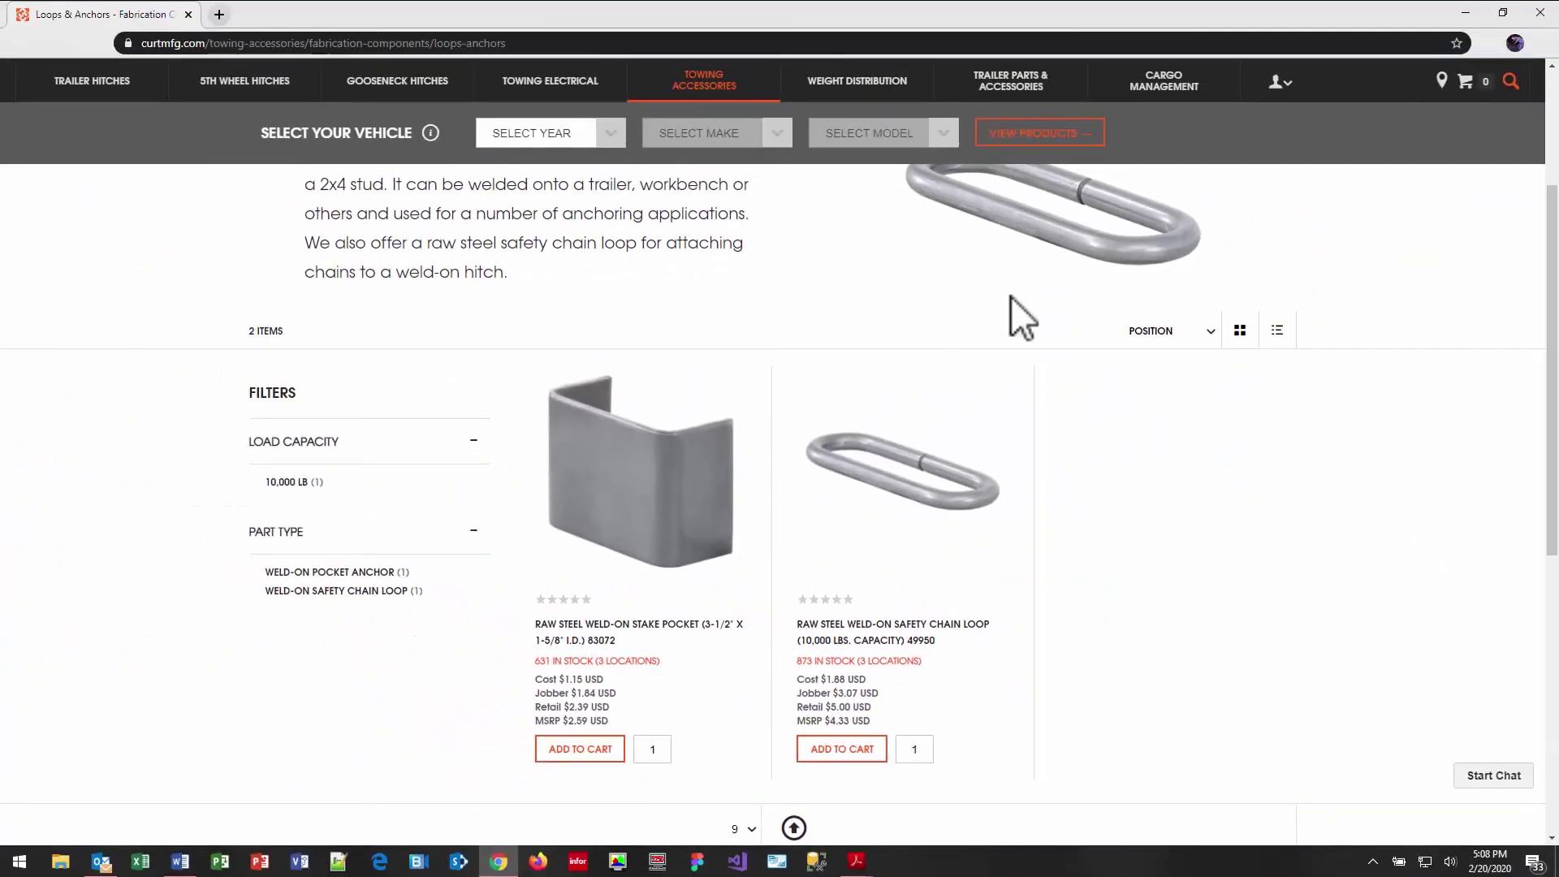
Turn retail pricing on for the site and check the retail prices of the stake pocket and the safety chain loop
scroll(1152, 66, "up", 4)
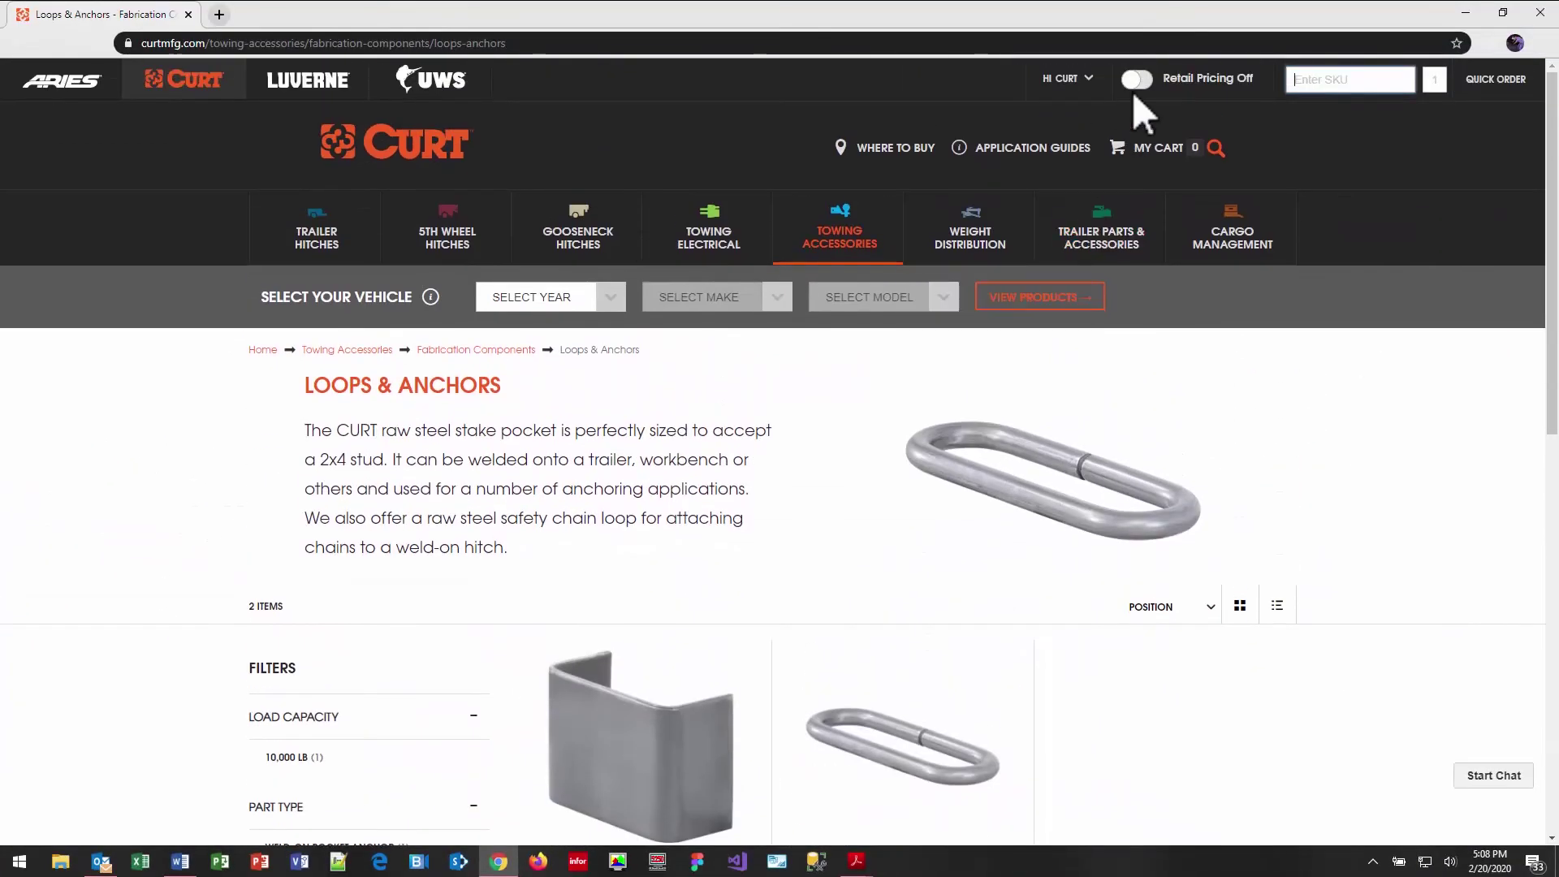
left_click(1136, 79)
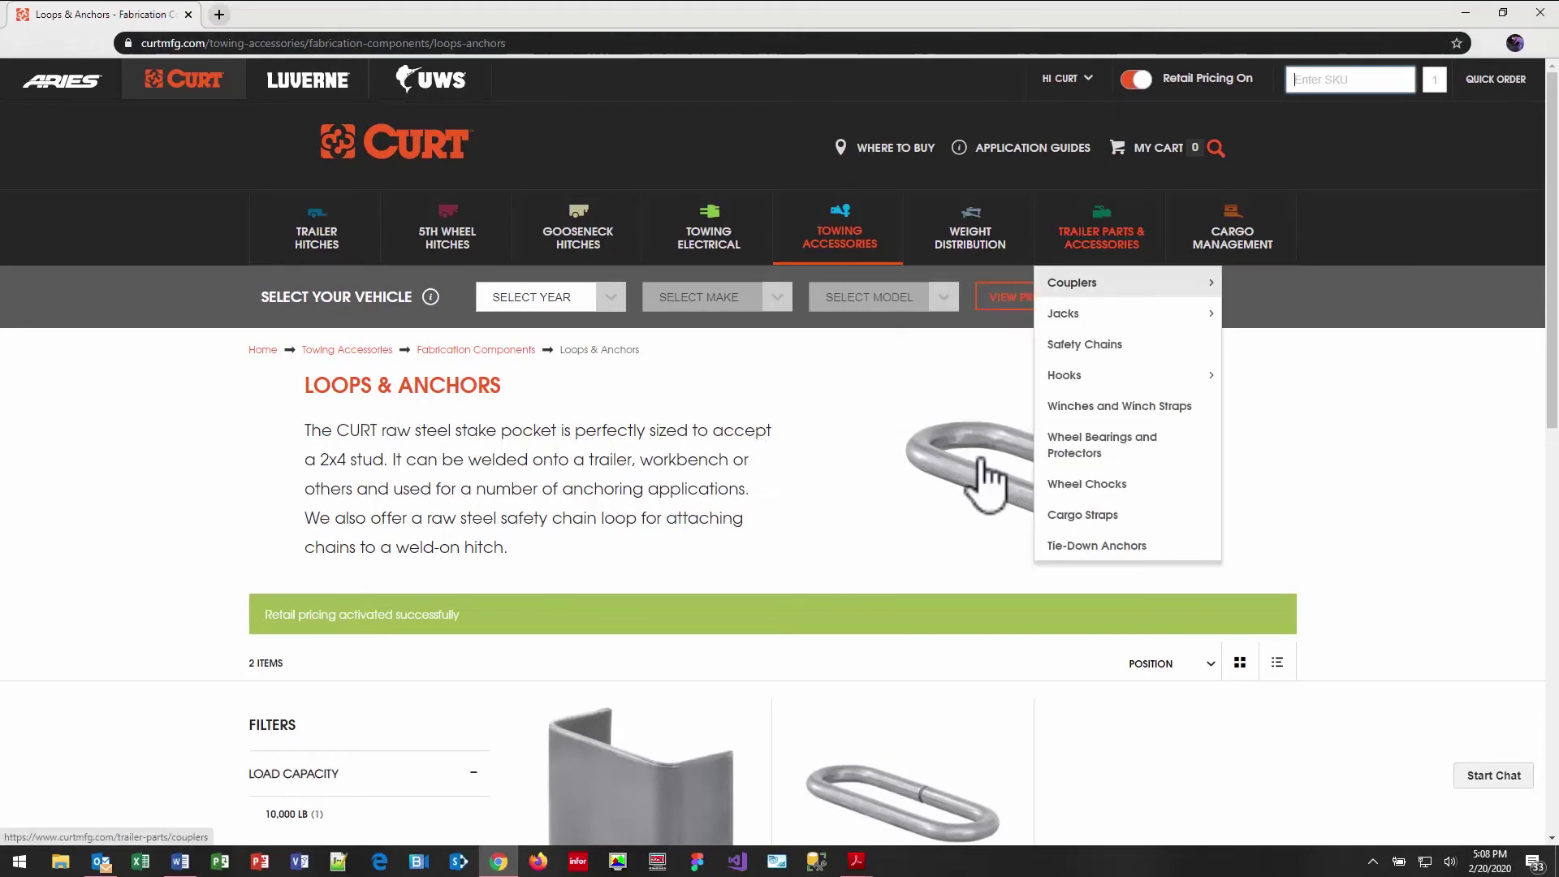
scroll(914, 529, "down", 1)
scroll(913, 536, "down", 3)
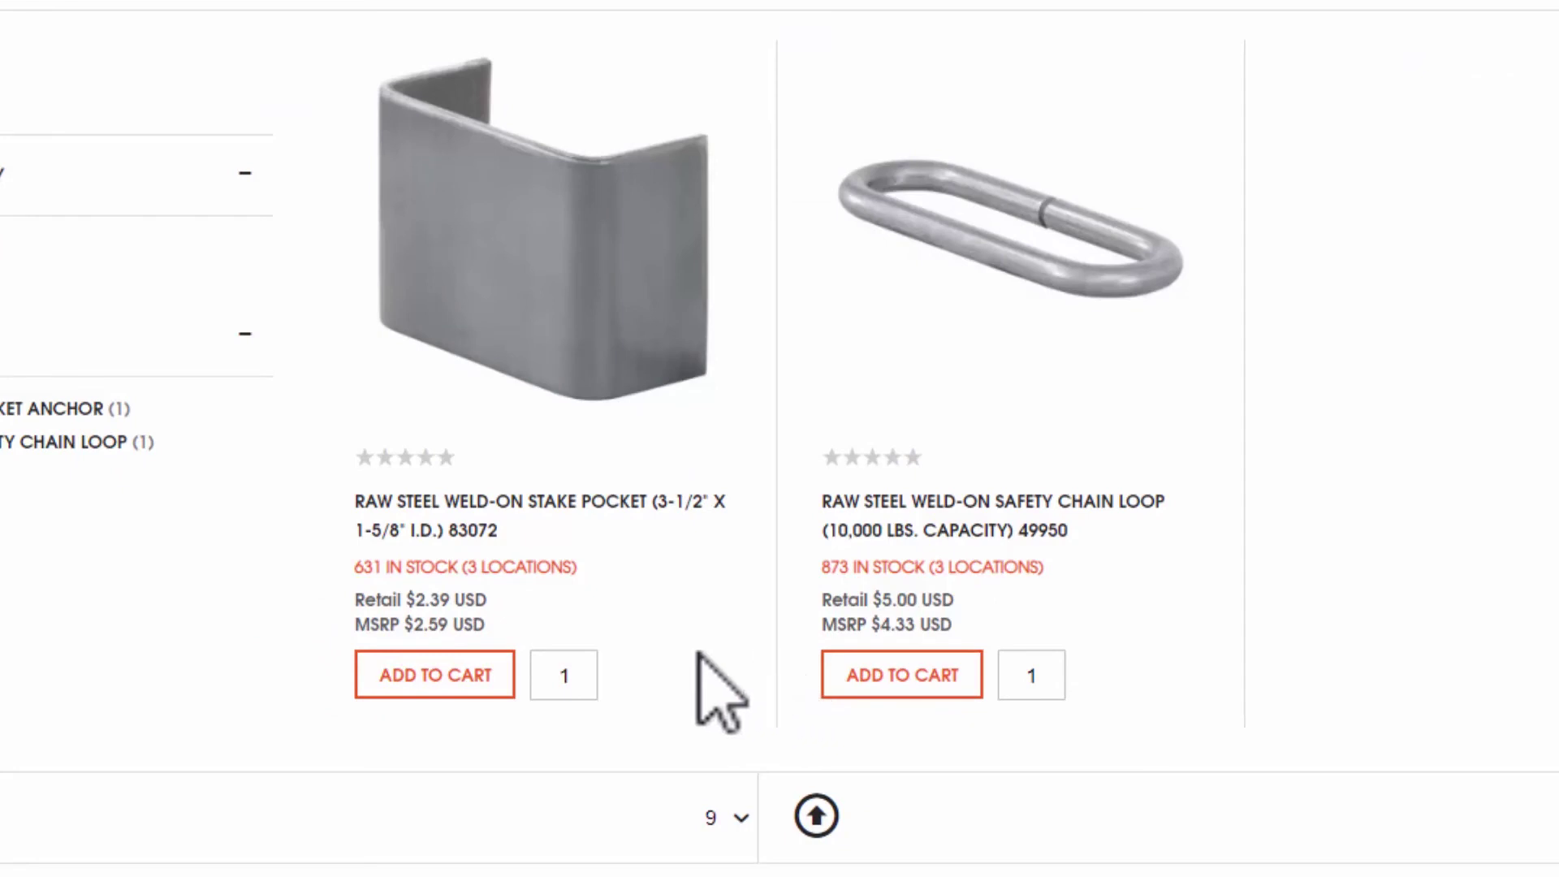
left_click_drag(488, 602, 406, 599)
left_click_drag(965, 599, 815, 597)
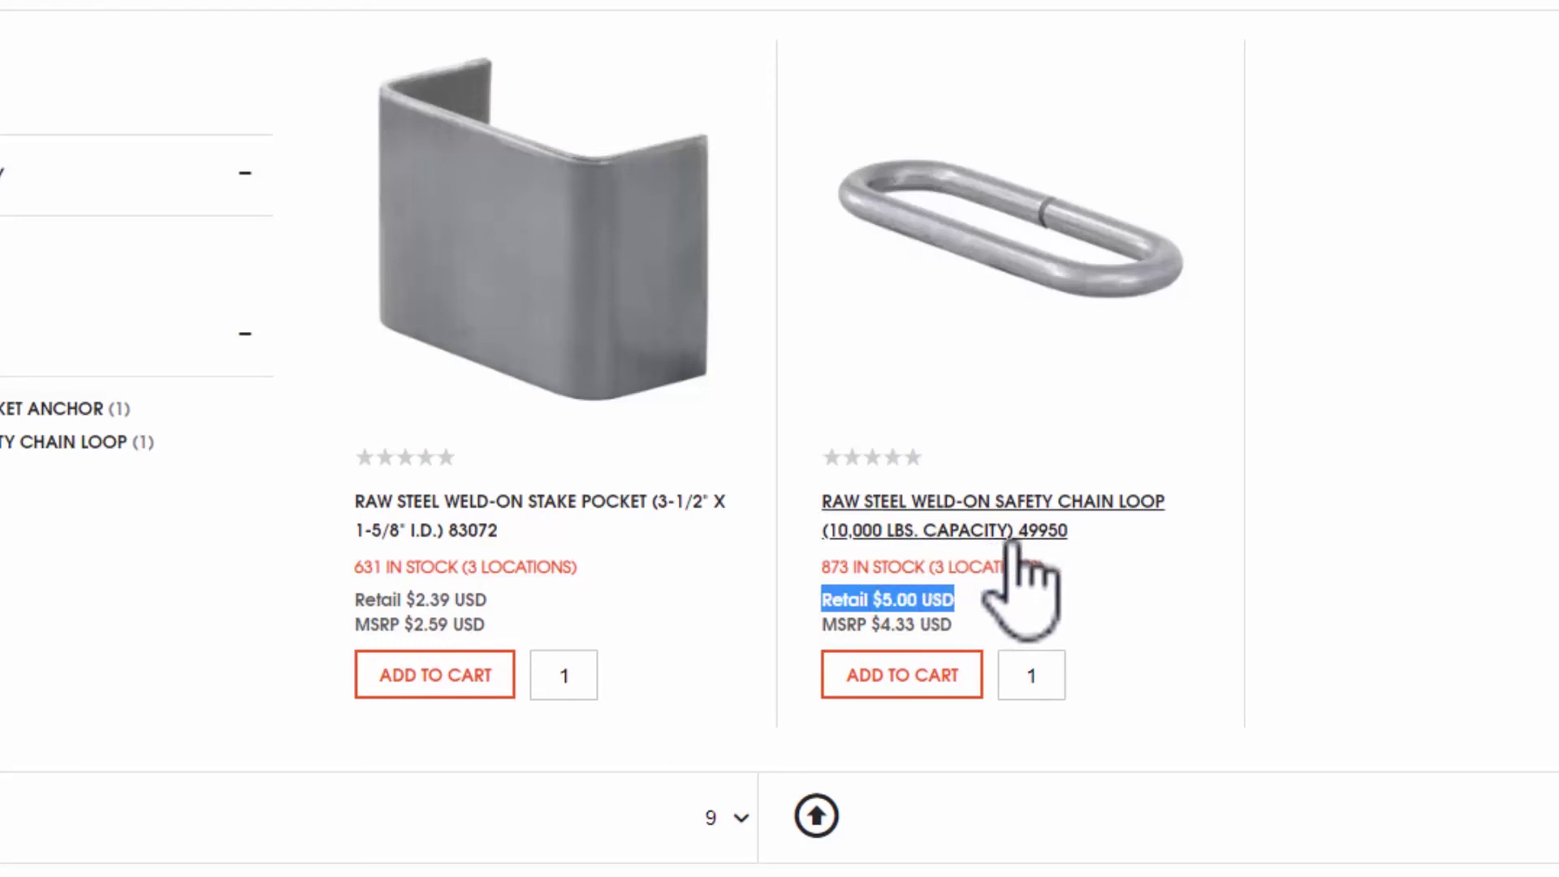
Turn retail pricing off for the site and check the cost price listed for the raw steel weld-on stake pocket
left_click(1024, 613)
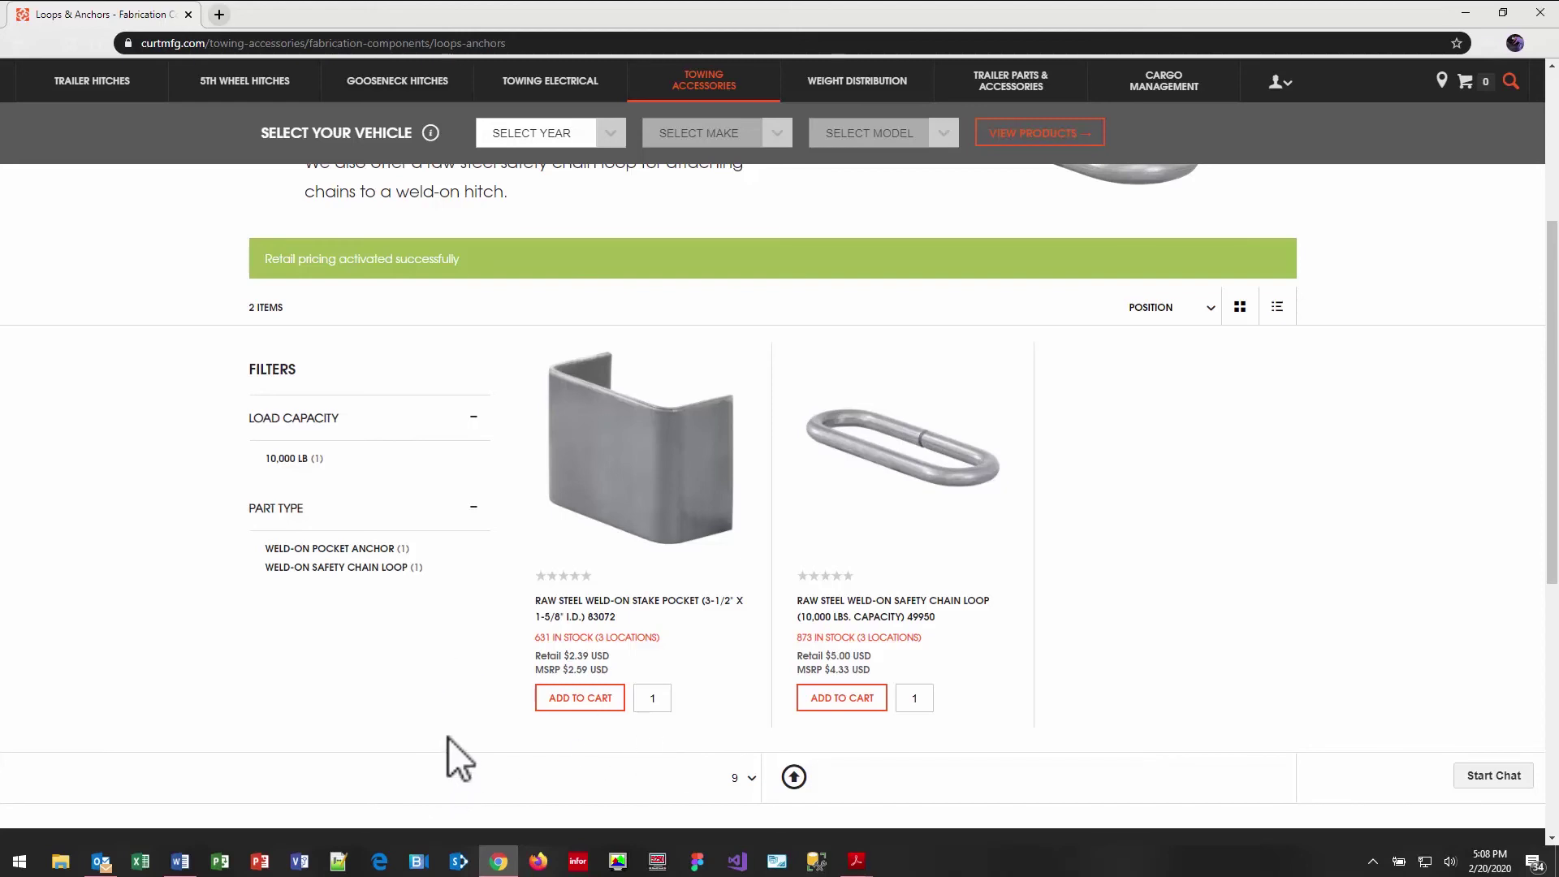
left_click(601, 703)
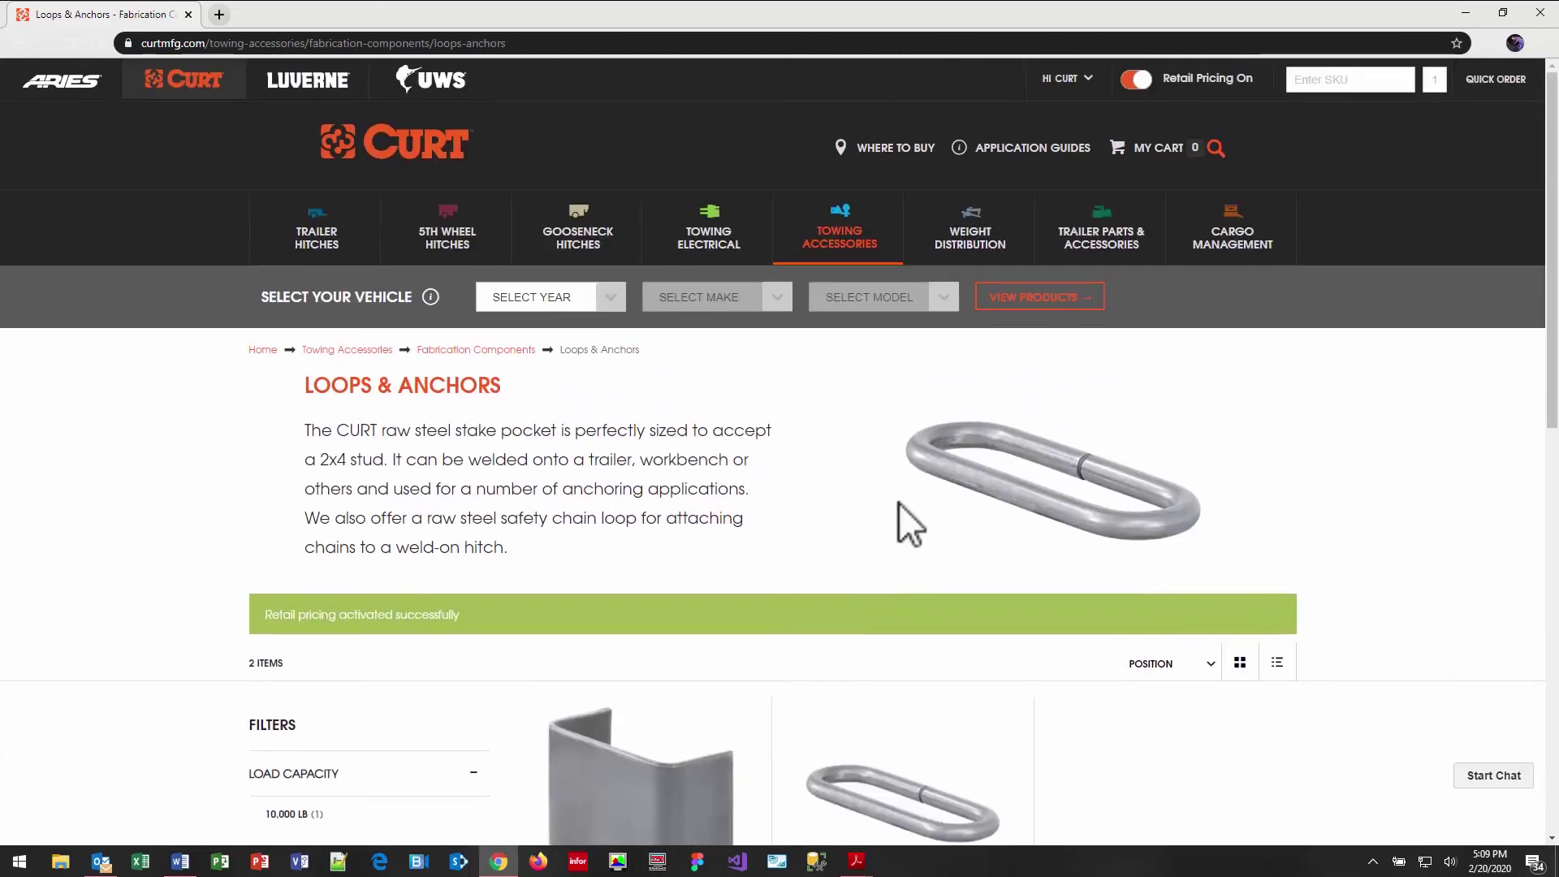
left_click(1136, 79)
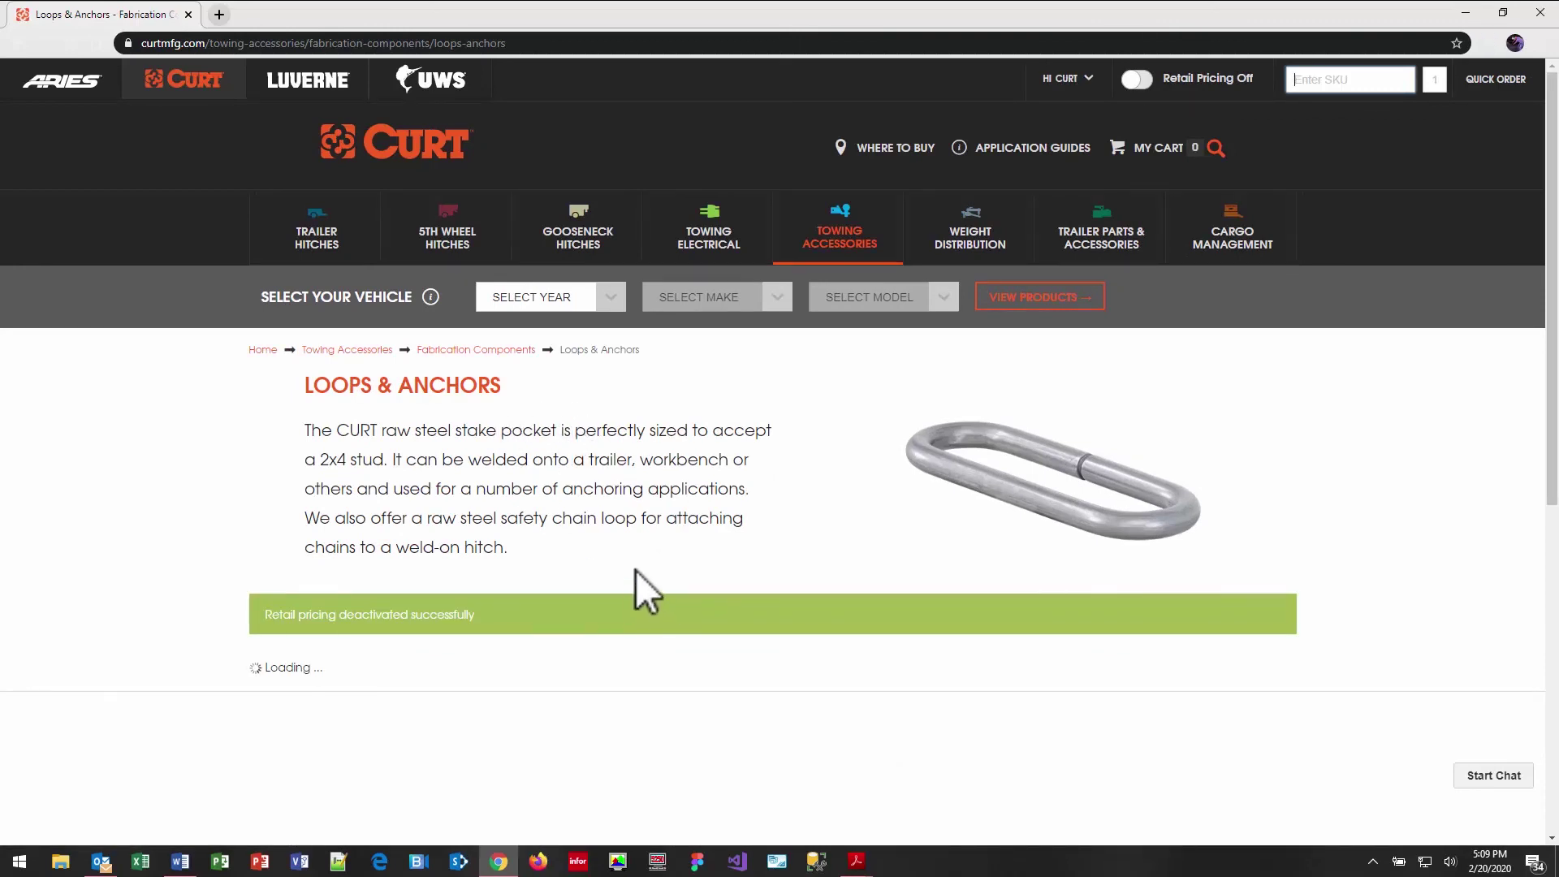
scroll(635, 570, "down", 3)
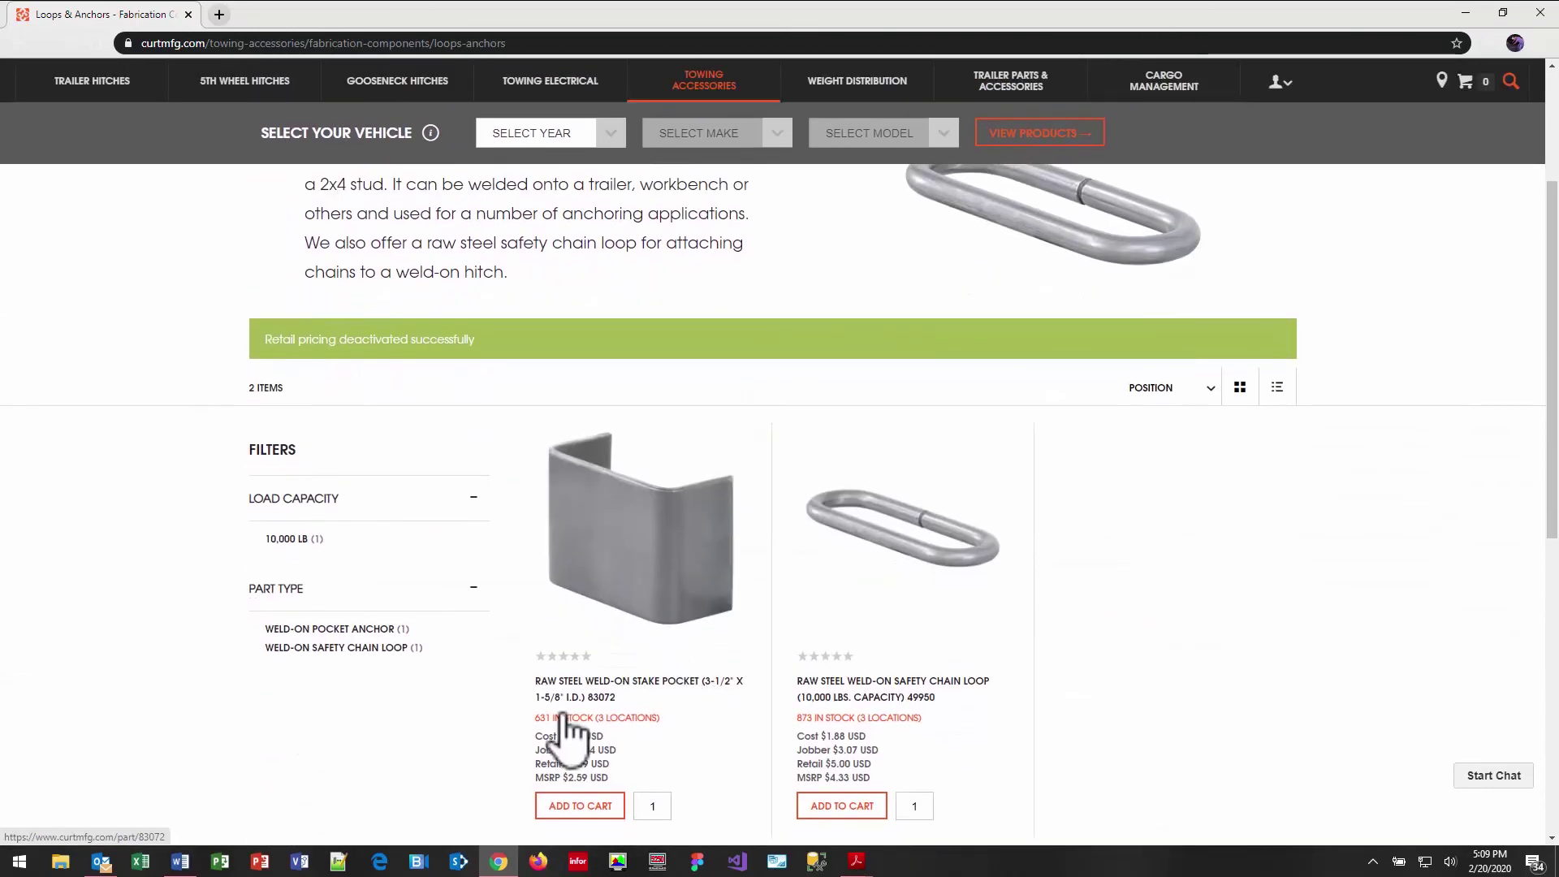
left_click_drag(604, 737, 575, 739)
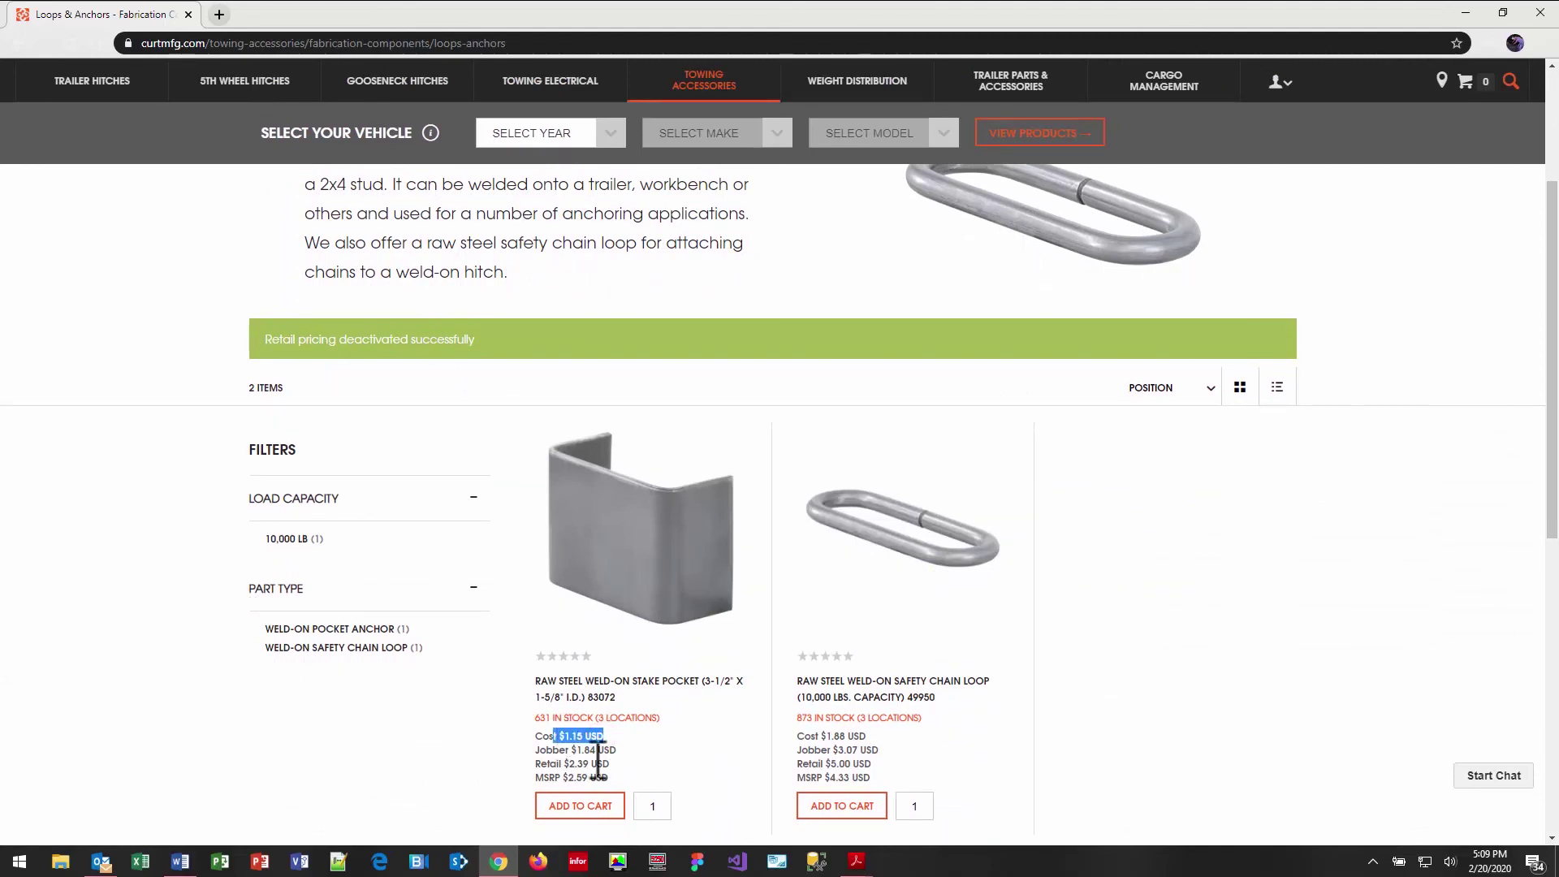
left_click(580, 832)
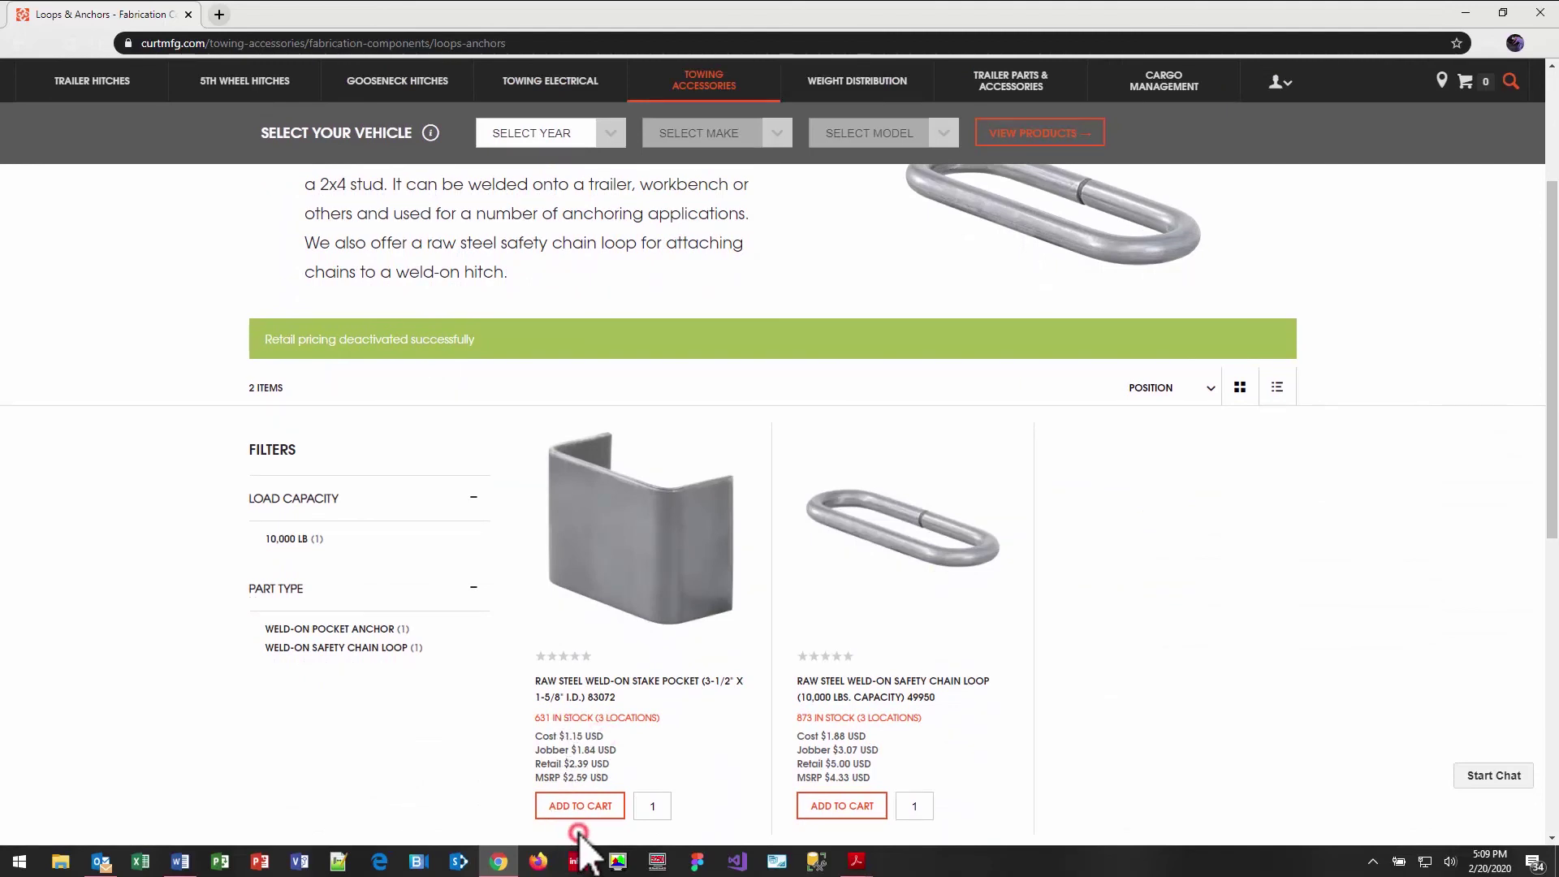